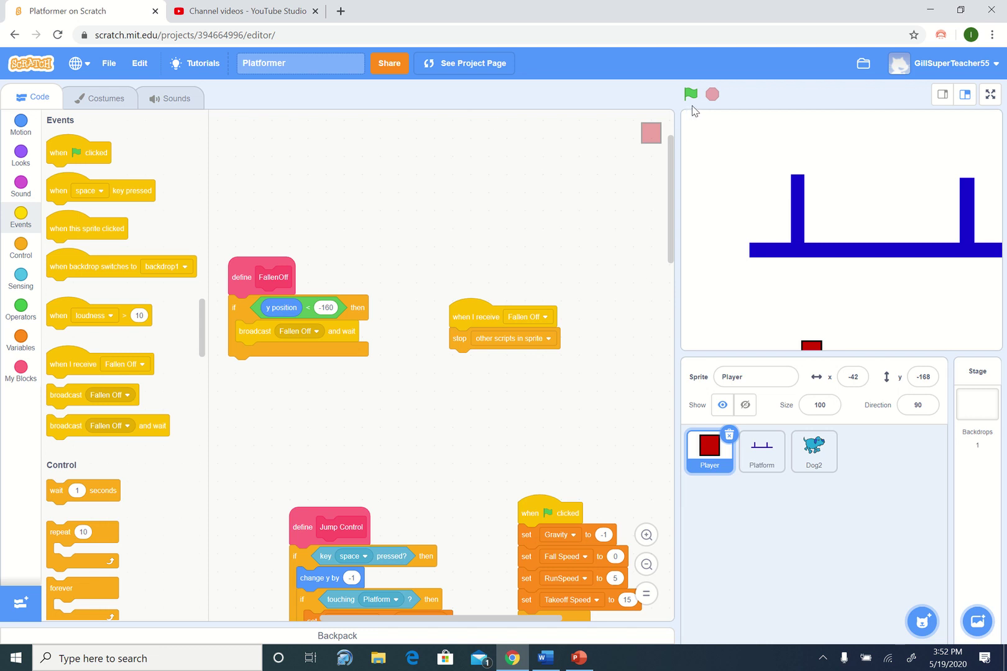
Place the player mid-stage, run the game and walk it left until it falls off, then check its y position.
left_click_drag(814, 348, 836, 193)
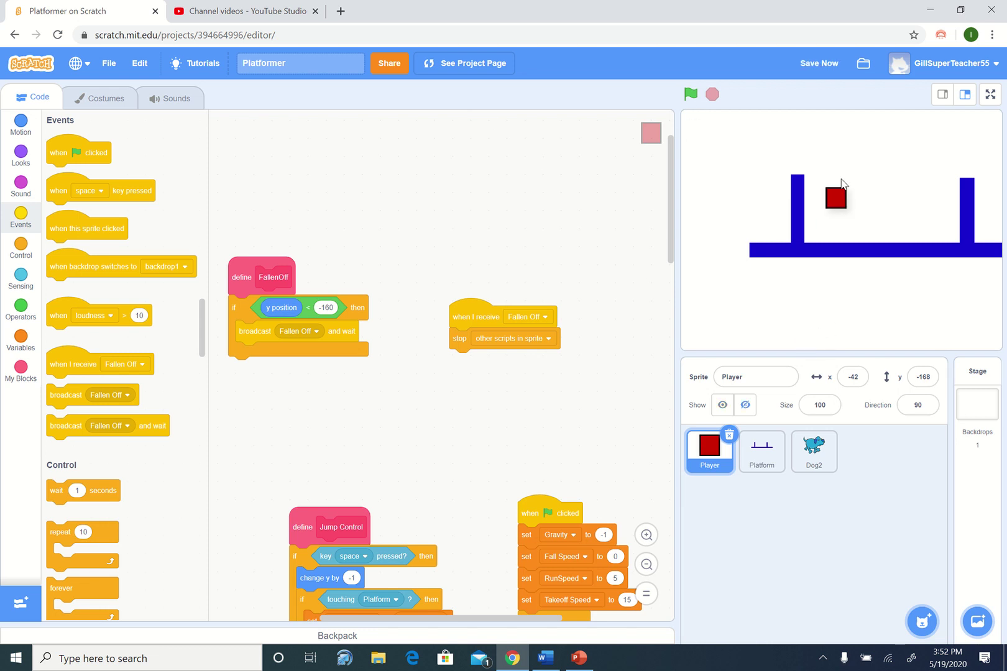
left_click(691, 95)
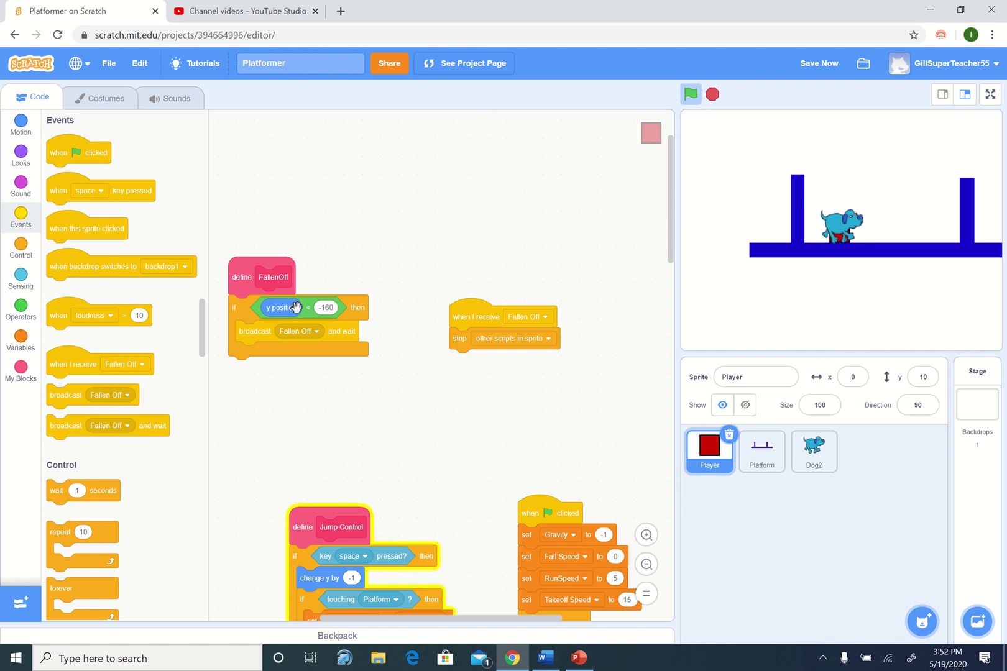
key("space")
key("Left")
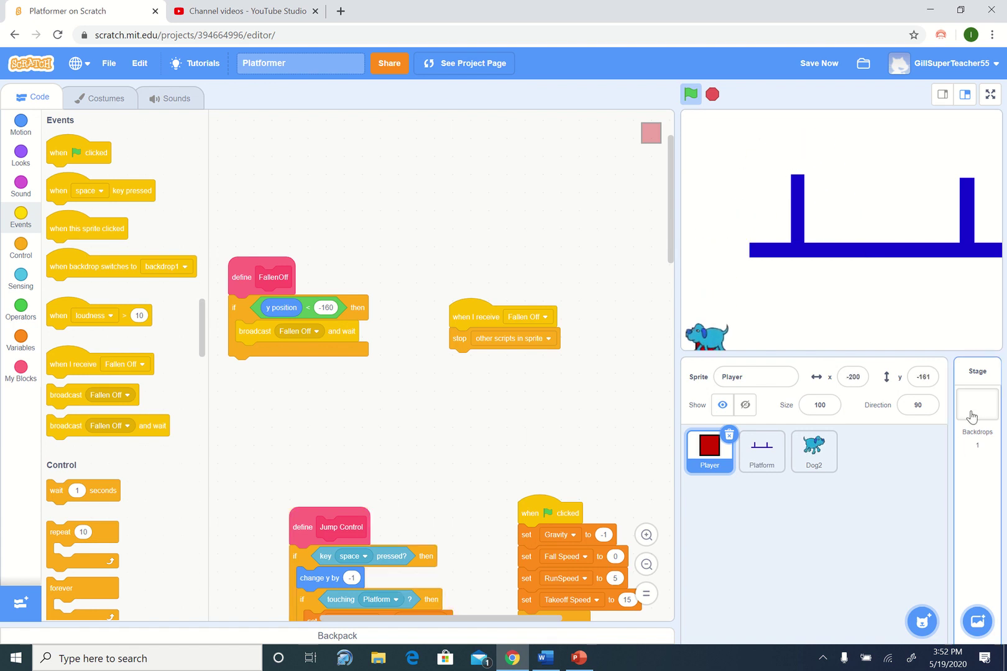
left_click(930, 376)
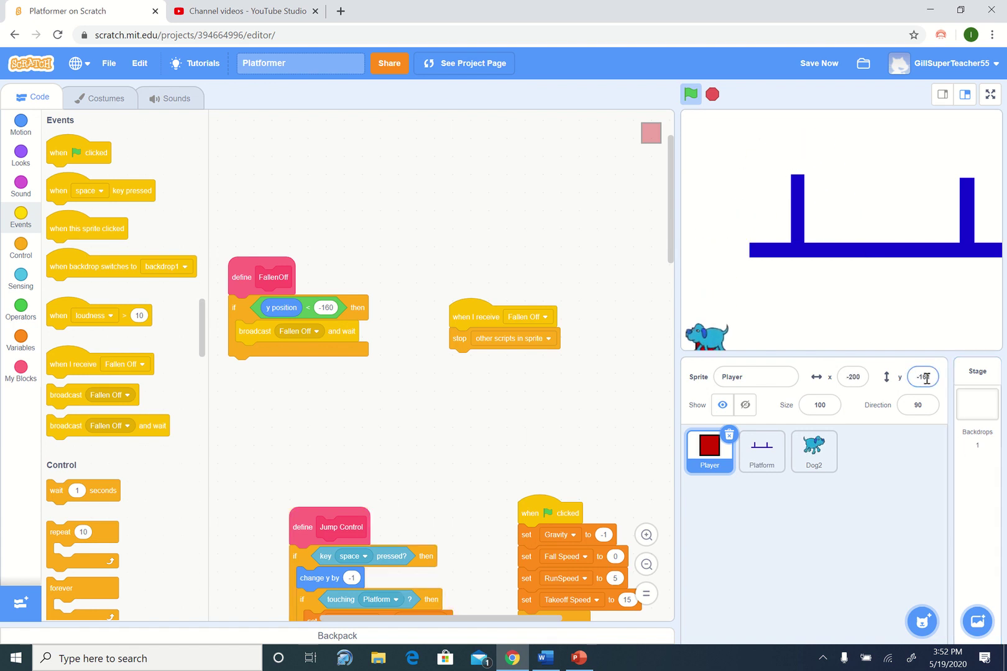
left_click(817, 382)
Set the FallenOff threshold so Fallen Off broadcasts when y position drops below -160.
left_click(314, 312)
type("-160")
key("Return")
Give Dog2 a 'when I receive Fallen Off' script that hides it.
left_click(818, 455)
scroll(551, 336, "up", 3)
scroll(551, 337, "down", 3)
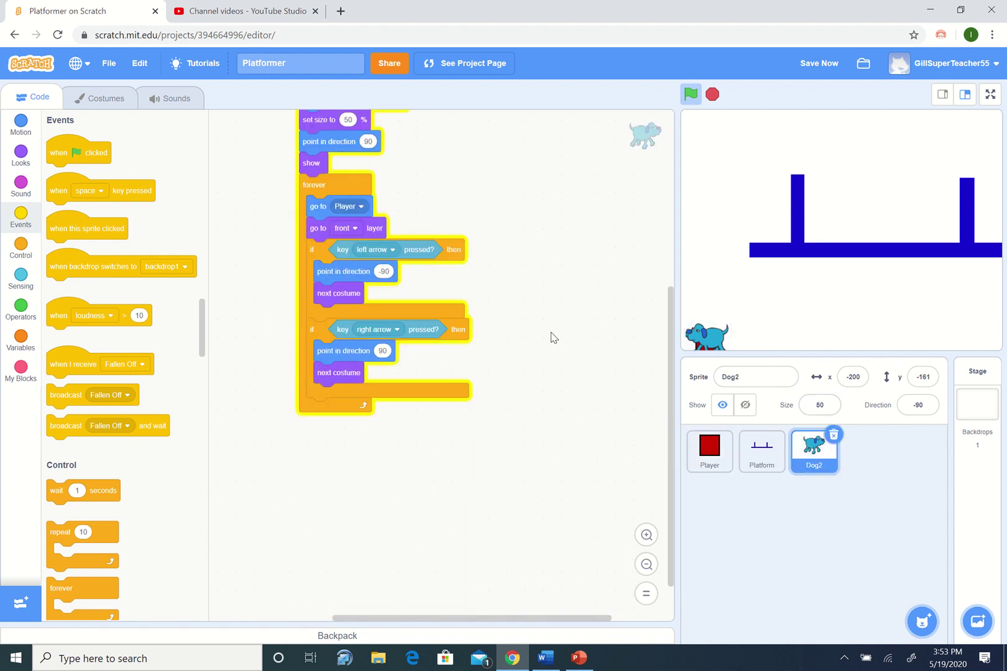
left_click(711, 94)
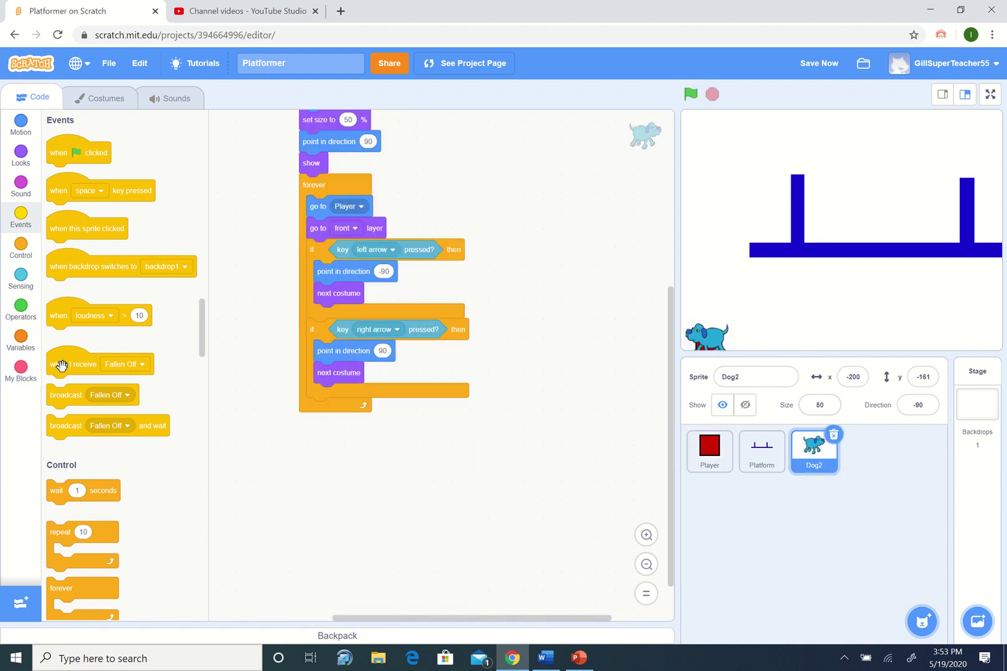
mouse_move(63, 364)
left_mouse_down()
mouse_move(494, 408)
mouse_move(583, 336)
left_mouse_up()
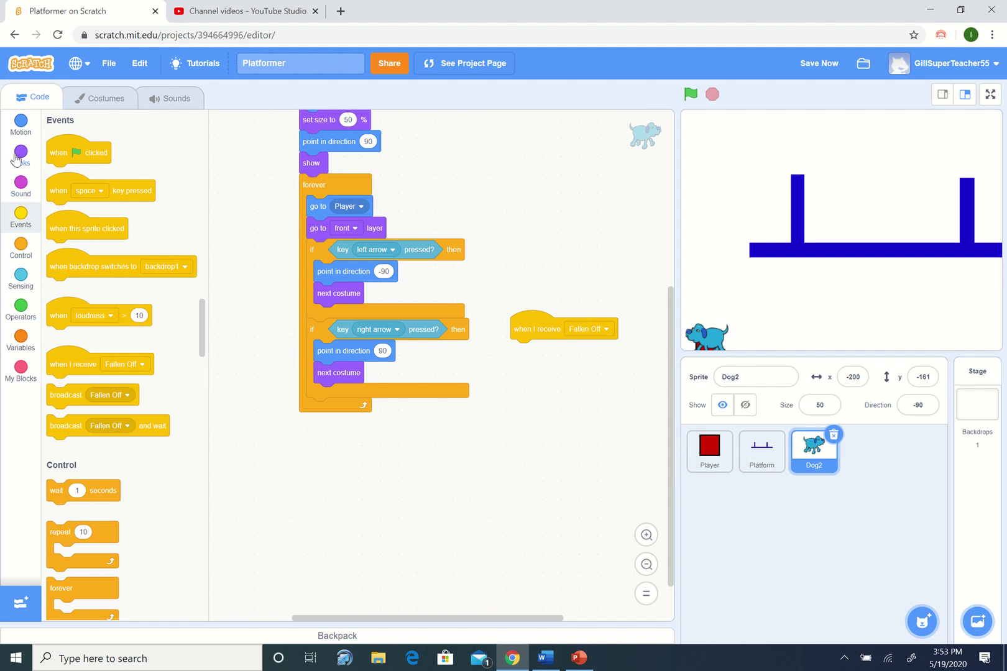
left_click(18, 159)
scroll(70, 241, "down", 3)
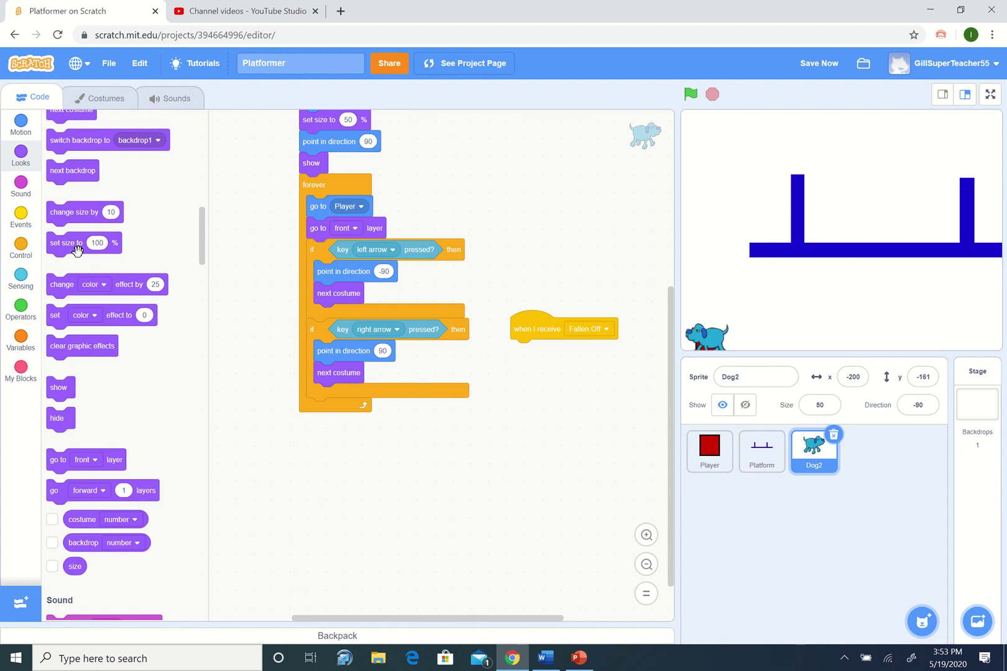
left_click_drag(56, 418, 521, 350)
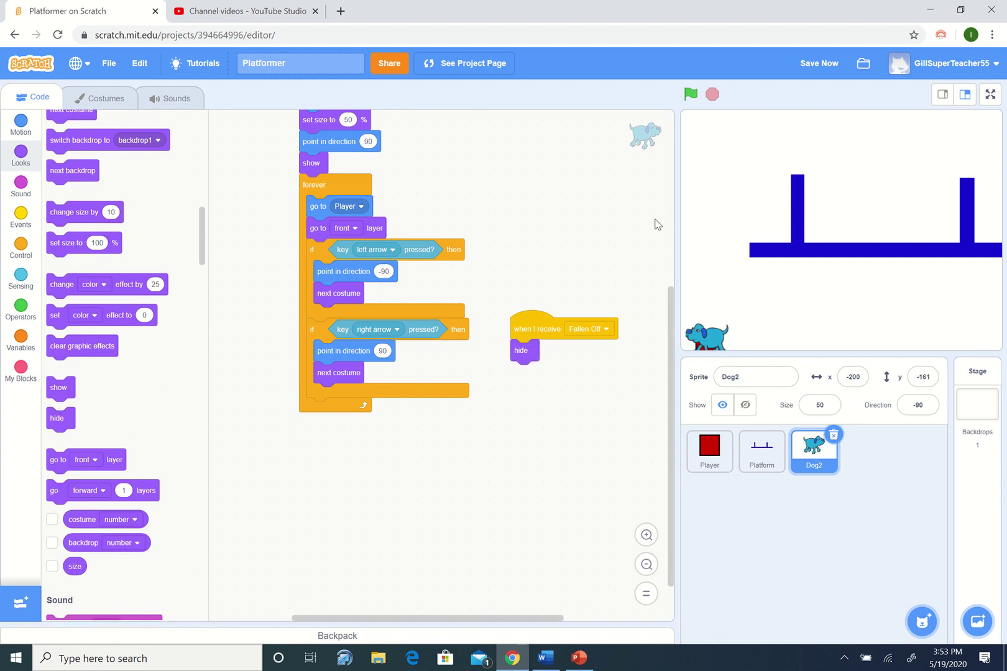
Put the dog and the player square back onto the platform on the stage.
left_click_drag(716, 336, 846, 208)
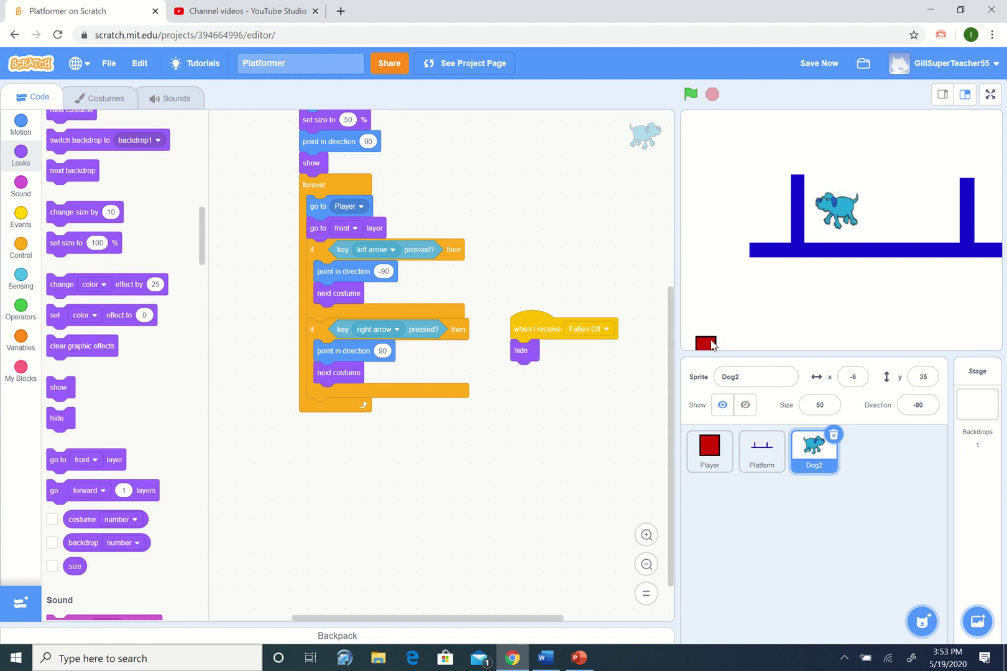
left_click_drag(705, 343, 834, 228)
Run the game, let the player fall off the left end and confirm the dog disappears.
left_click(690, 94)
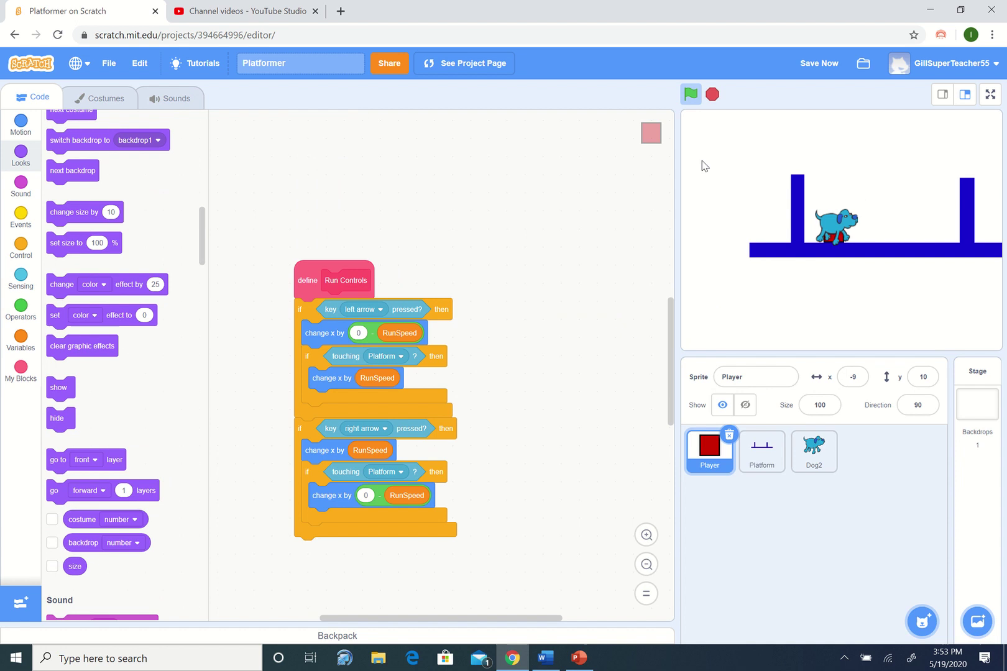
key("Left")
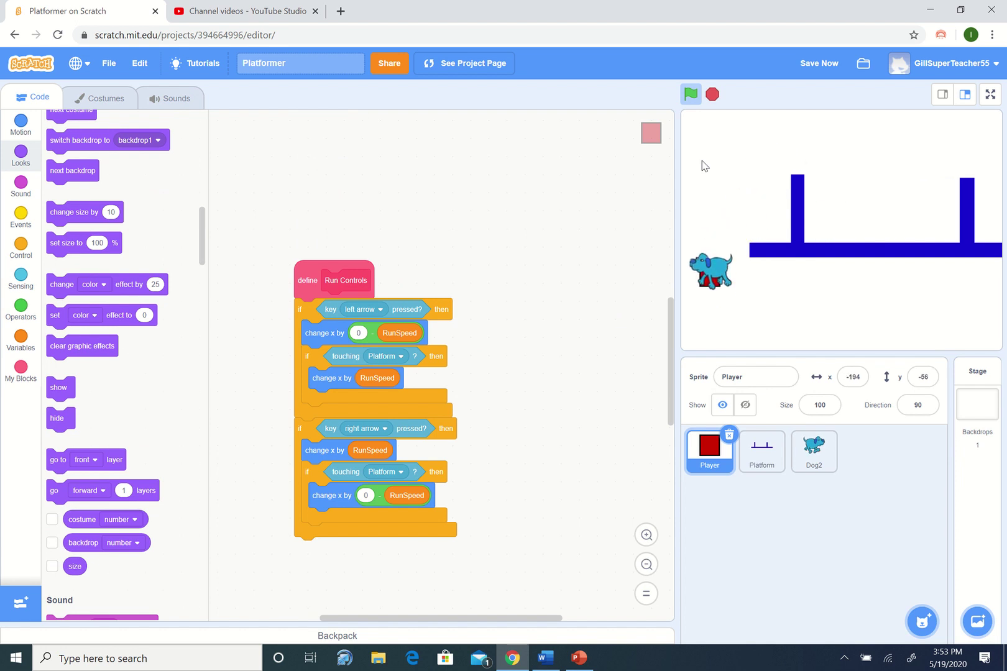
left_click(712, 94)
left_click(814, 454)
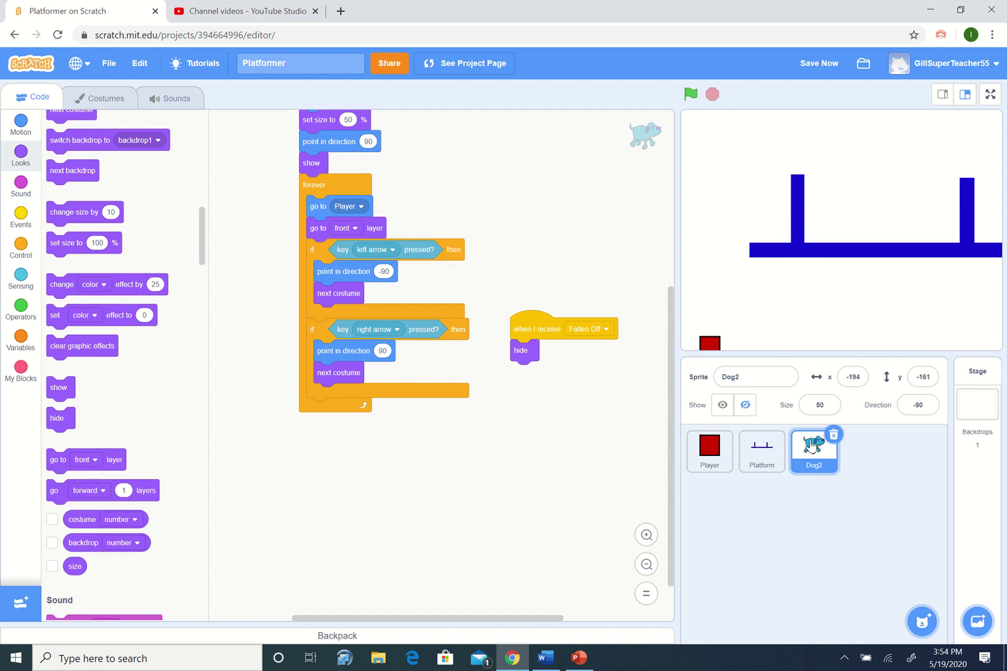
Return the player to the platform, restart and check the dog reappears following it.
left_click_drag(710, 342, 822, 222)
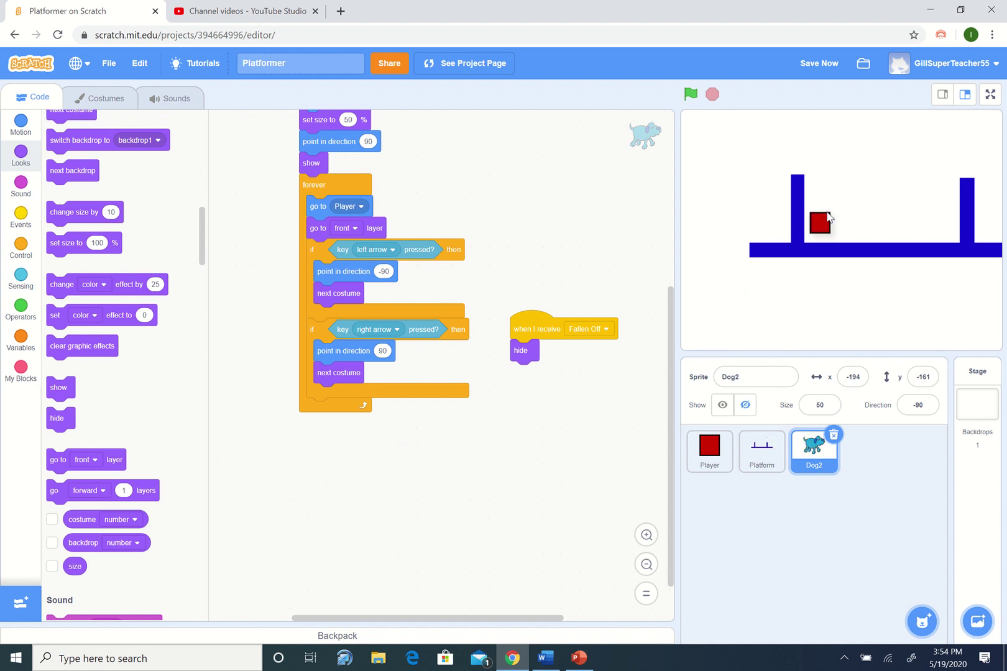
left_click(691, 95)
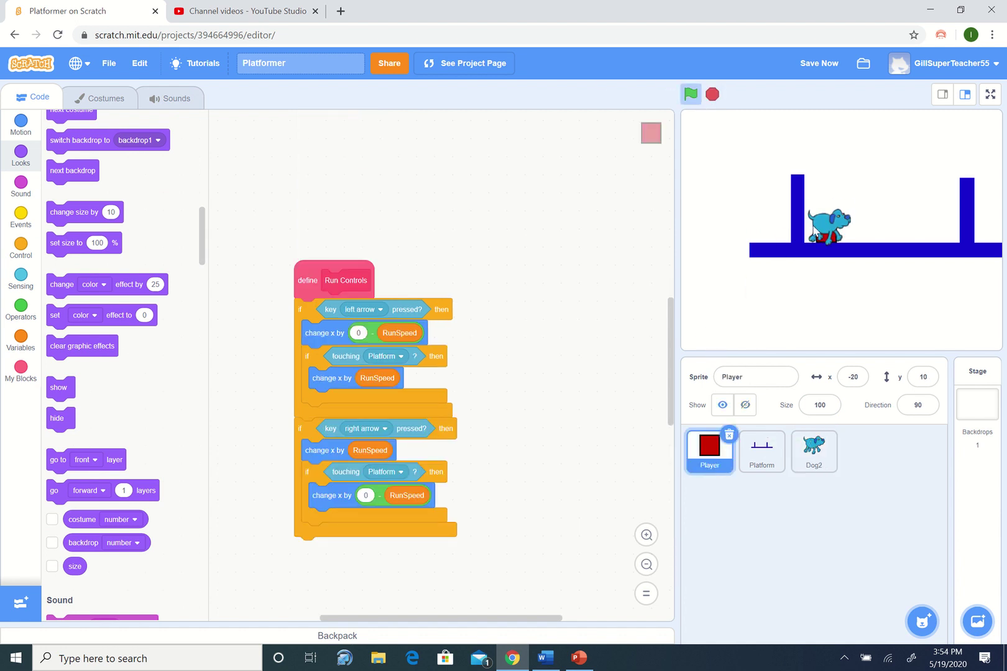
left_click(712, 95)
Add another Dog2 sprite from the library as Dog3 and place it below the platform at x -95, y -86.
left_click(922, 621)
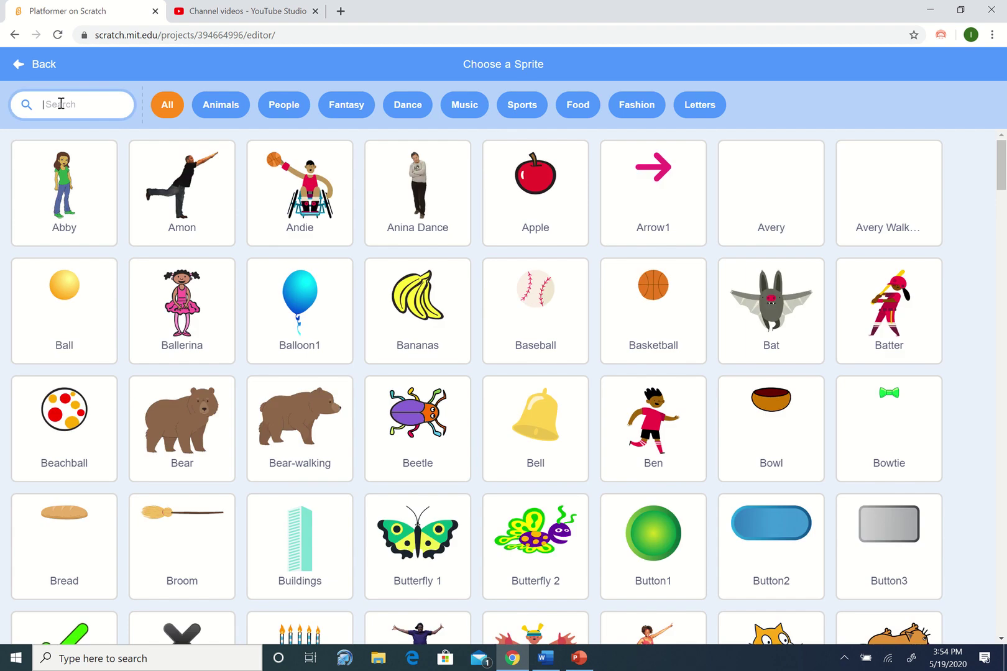
left_click(61, 104)
type("dog")
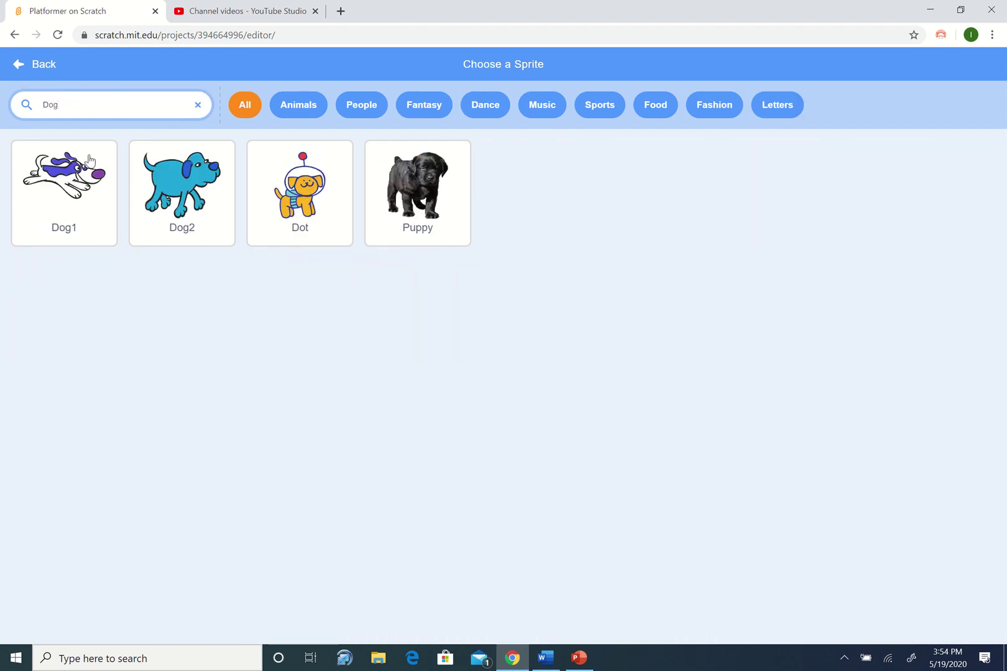
left_click(161, 196)
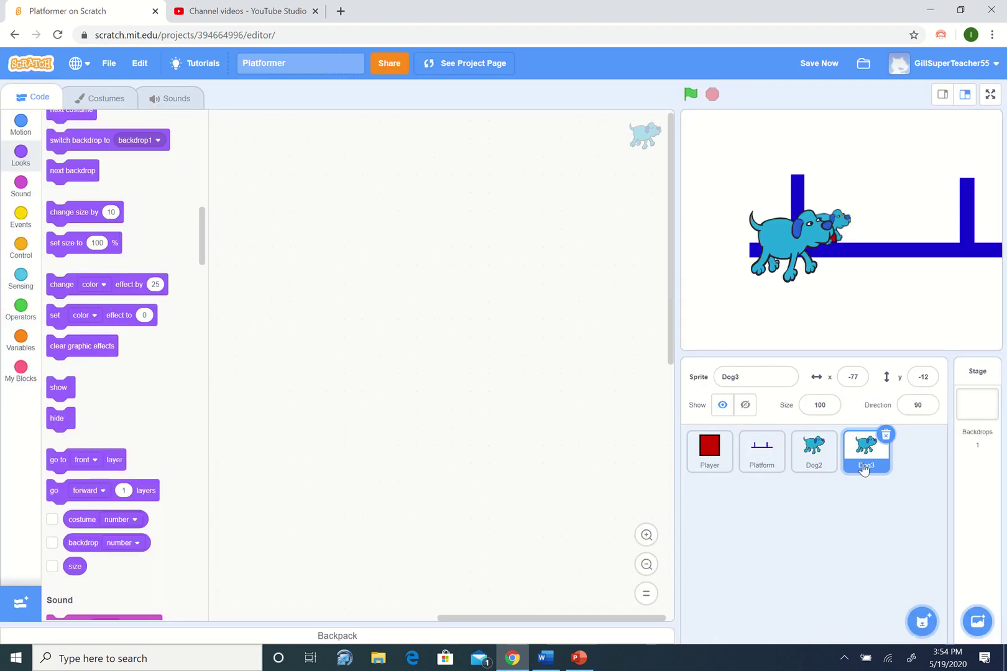
mouse_move(779, 253)
left_mouse_down()
mouse_move(771, 292)
mouse_move(767, 283)
left_mouse_up()
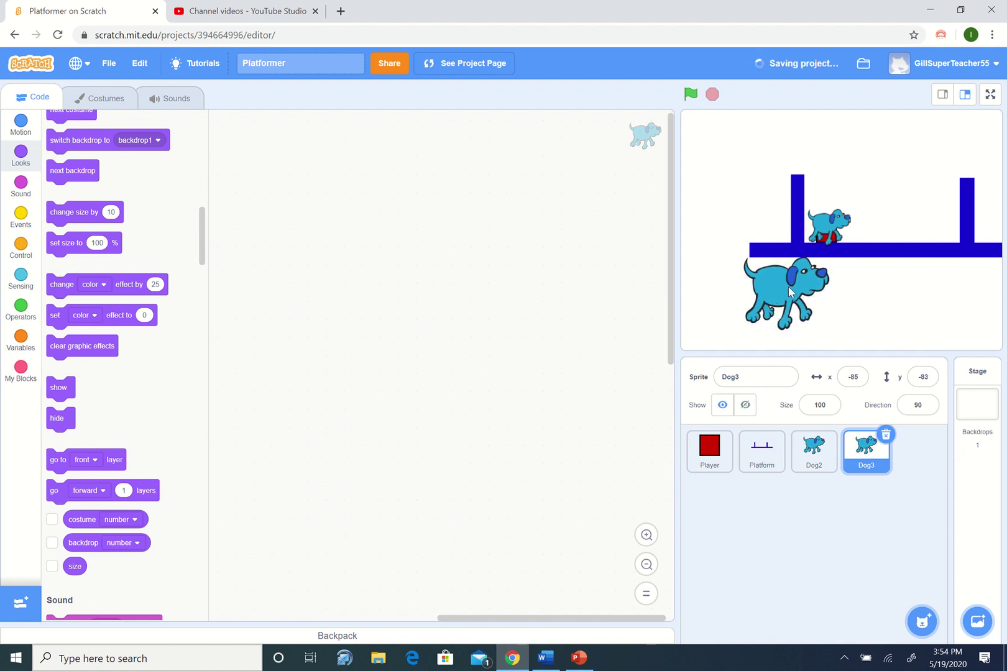
left_click_drag(792, 288, 785, 290)
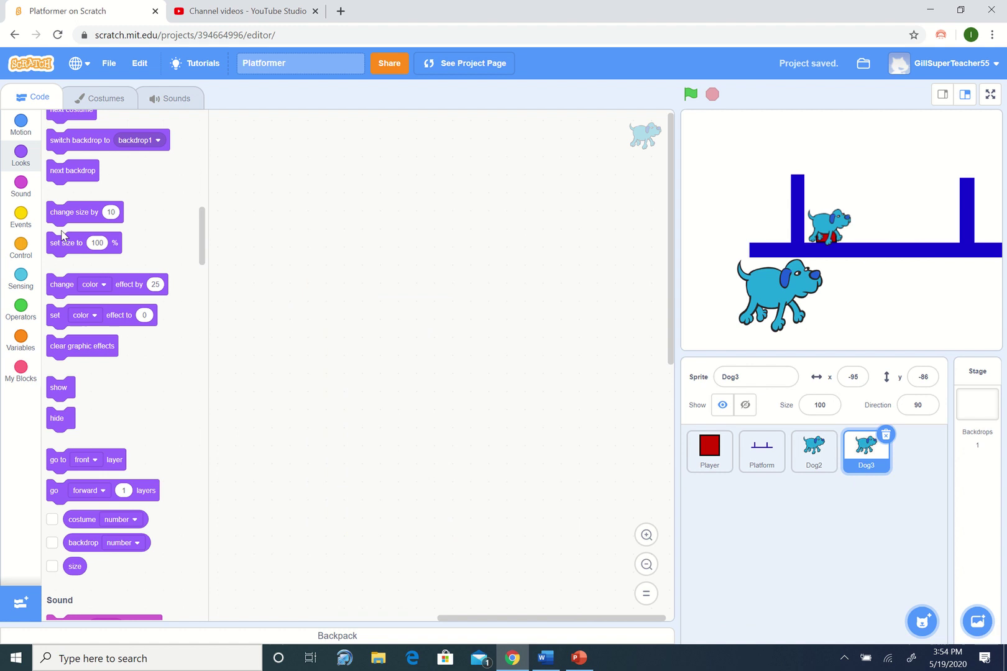
left_click(32, 247)
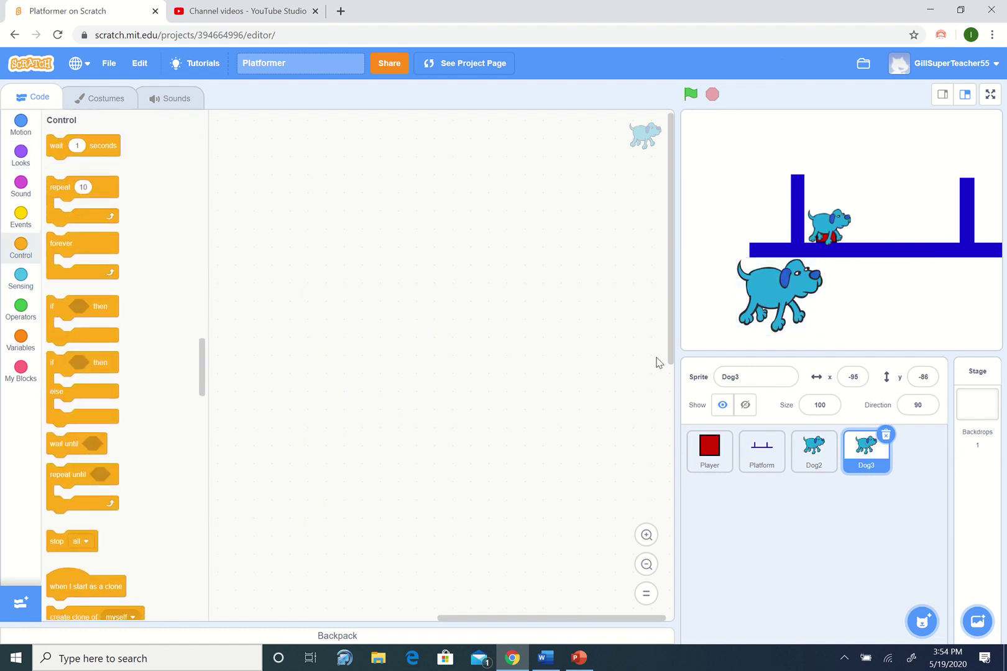
Switch Dog3 to its third costume, dog2-c, the raised-paw pose.
left_click(101, 101)
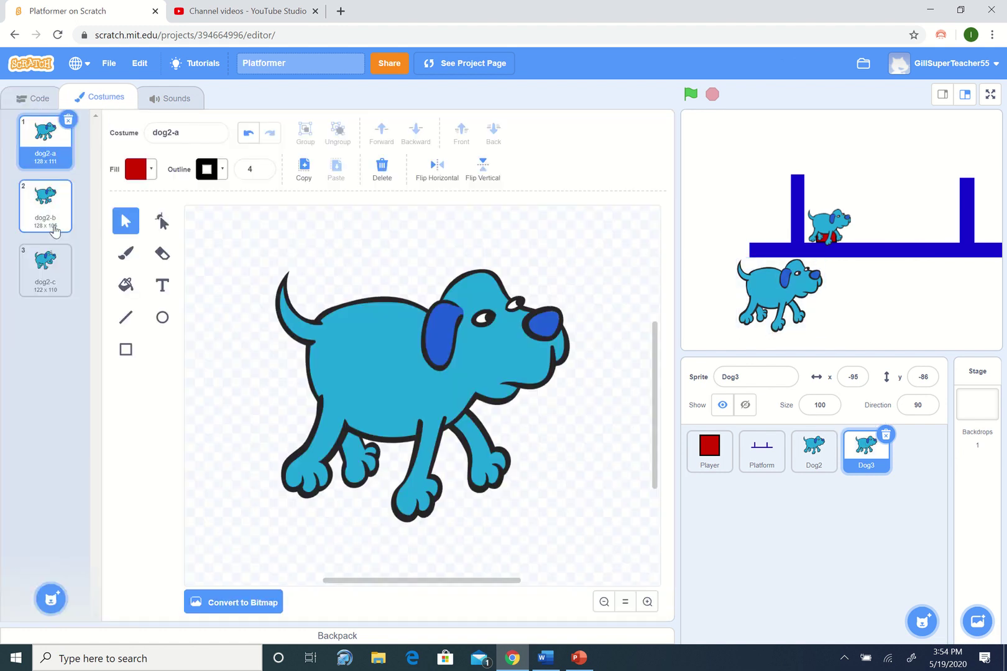
left_click(41, 267)
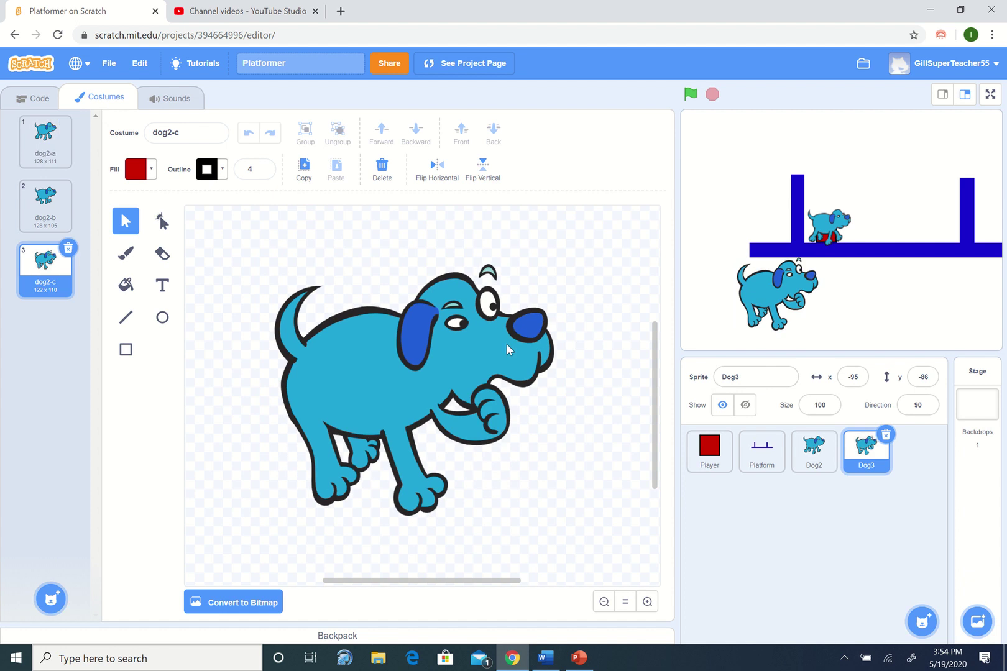
left_click(40, 98)
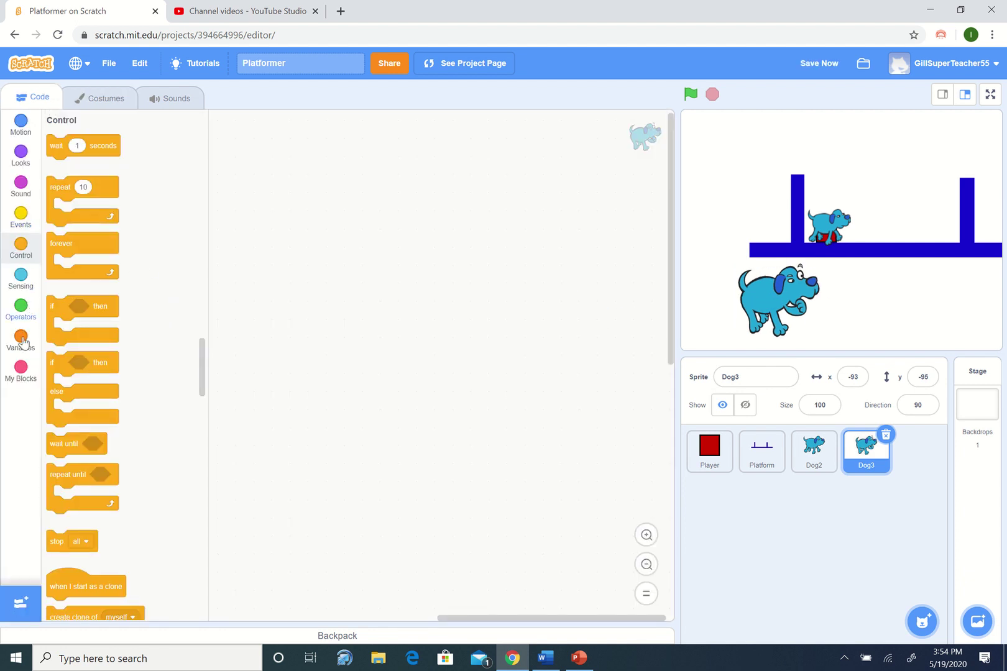
Give Dog3 a green-flag script that hides it when the game starts.
left_click(21, 219)
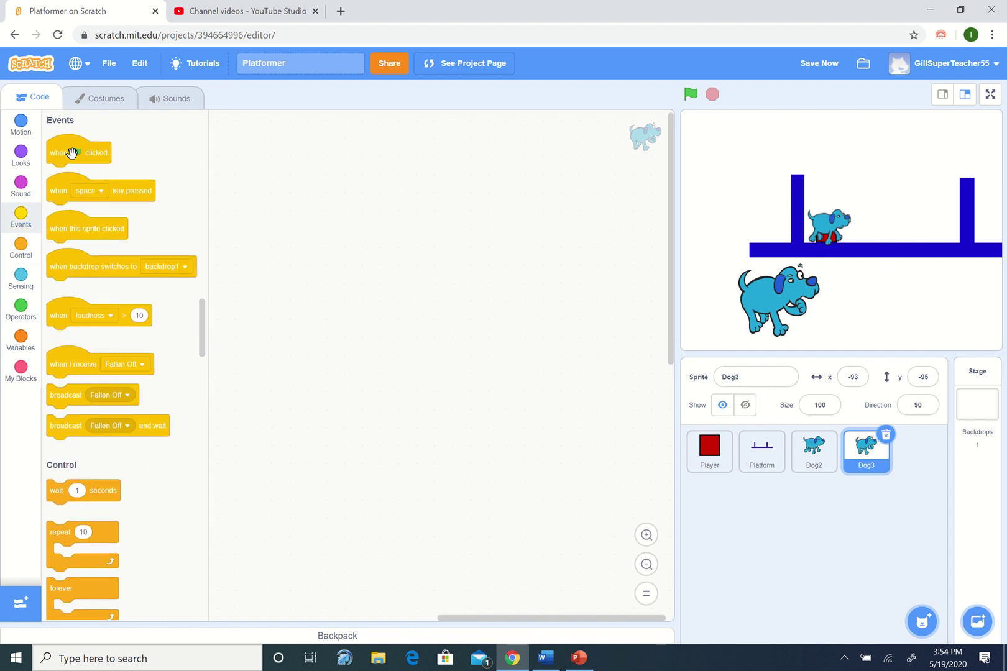
left_click_drag(69, 153, 302, 228)
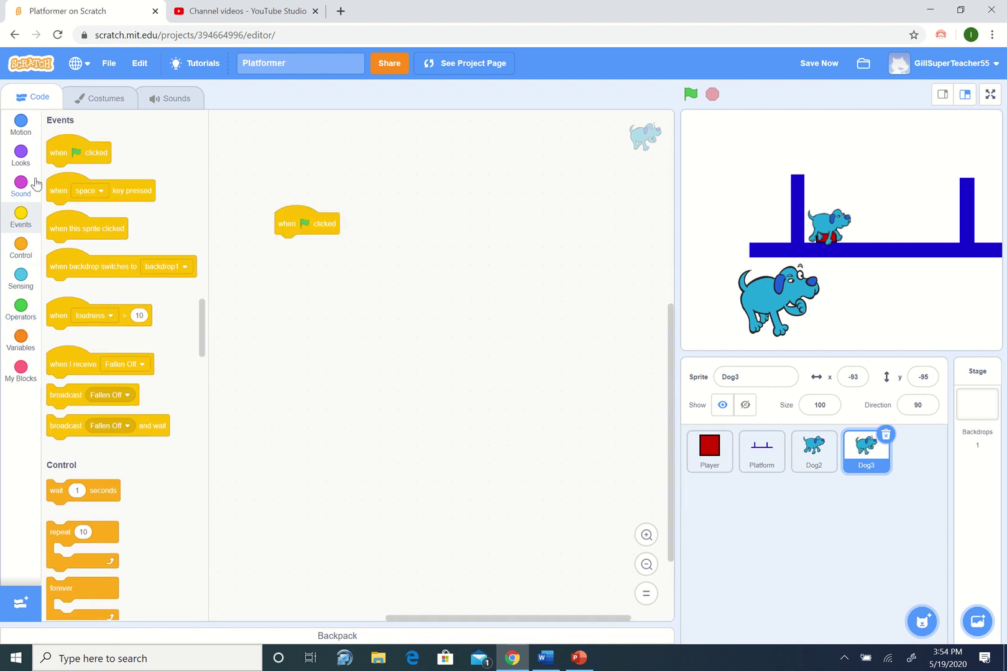
left_click(21, 158)
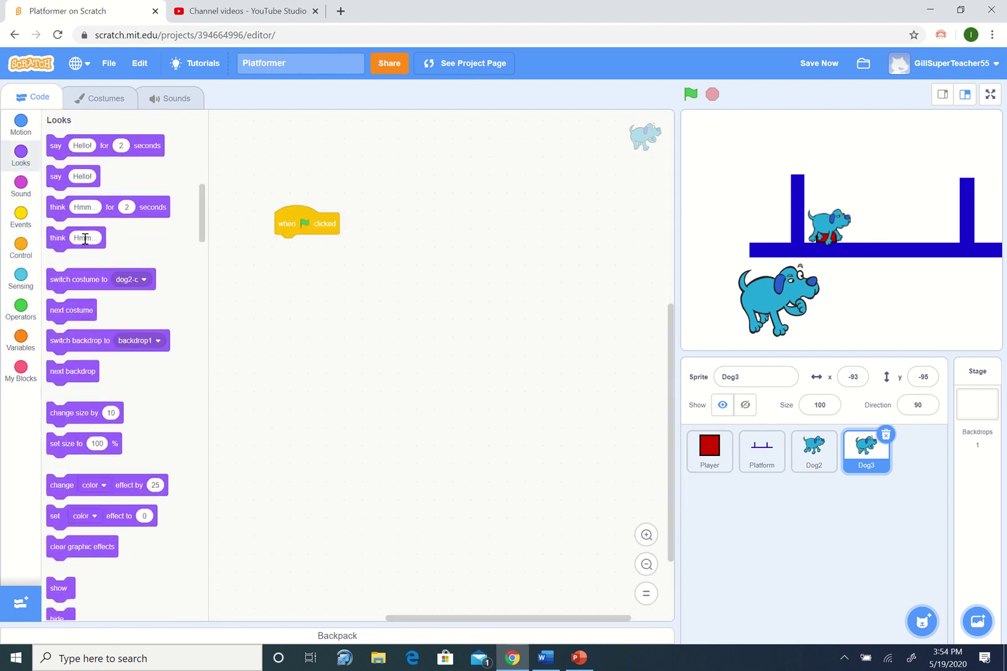
scroll(100, 296, "down", 4)
left_click_drag(58, 318, 306, 249)
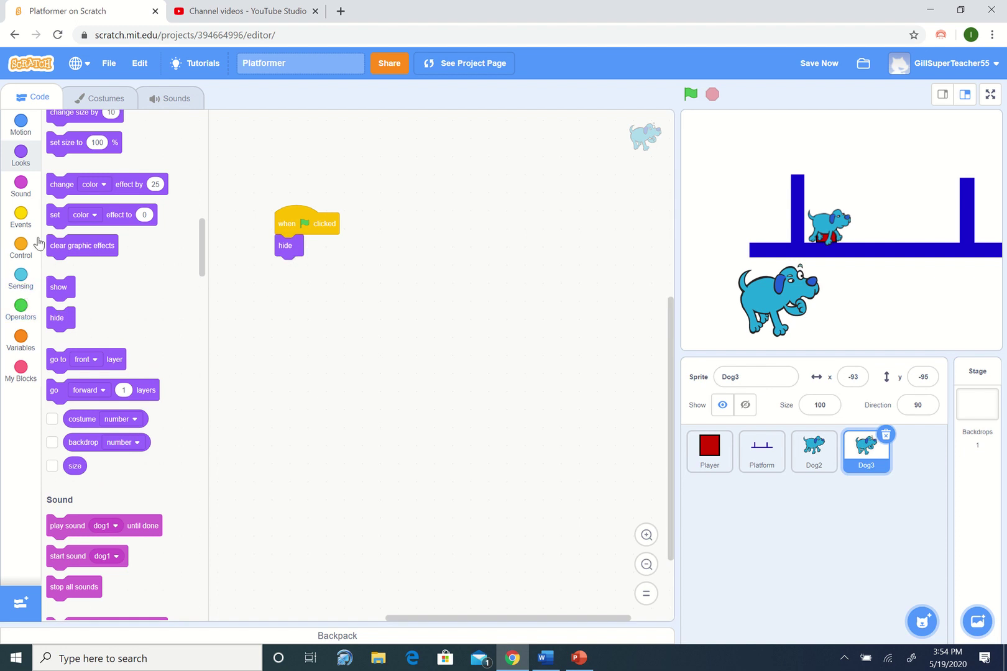
left_click(20, 247)
scroll(162, 375, "down", 5)
scroll(163, 375, "down", 3)
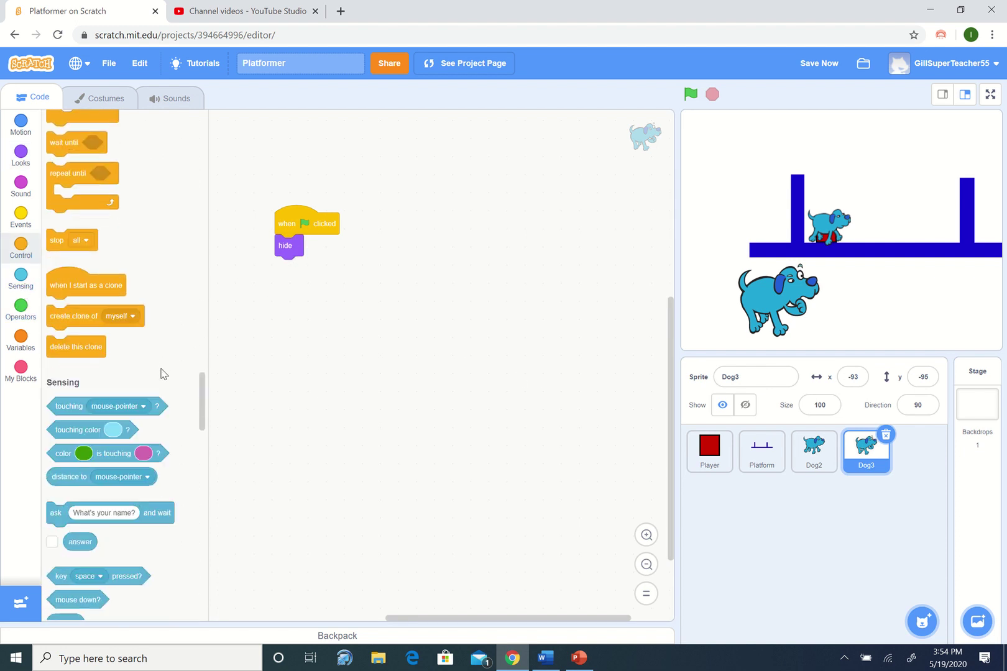
scroll(161, 374, "down", 3)
scroll(162, 372, "up", 3)
scroll(163, 370, "up", 5)
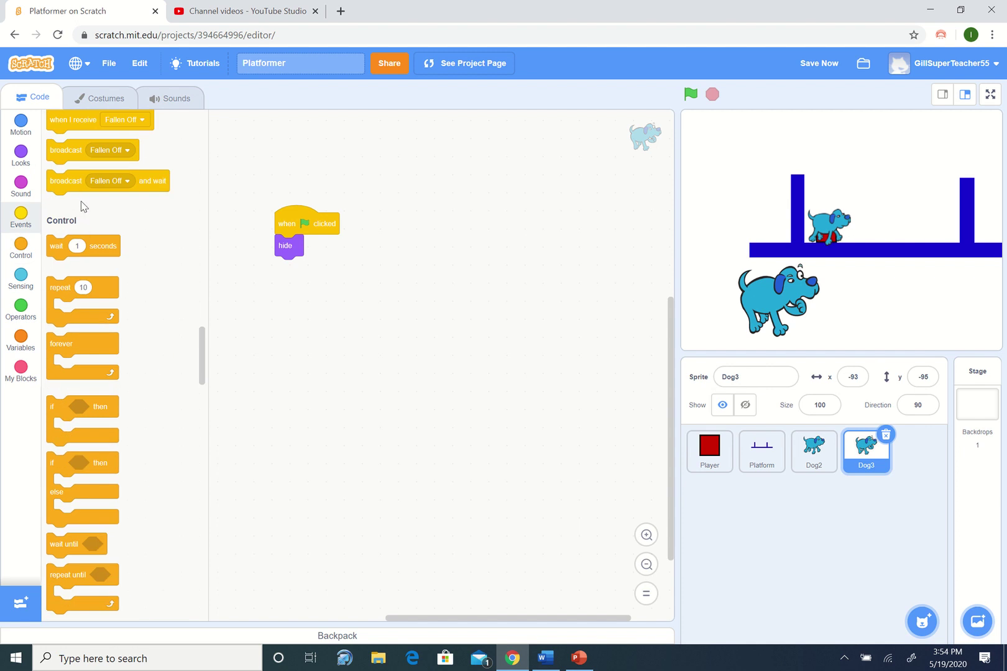
scroll(81, 205, "up", 3)
Add a 'when I receive Fallen Off' script that sends Dog3 to the Player and shows it.
left_click_drag(74, 222, 473, 258)
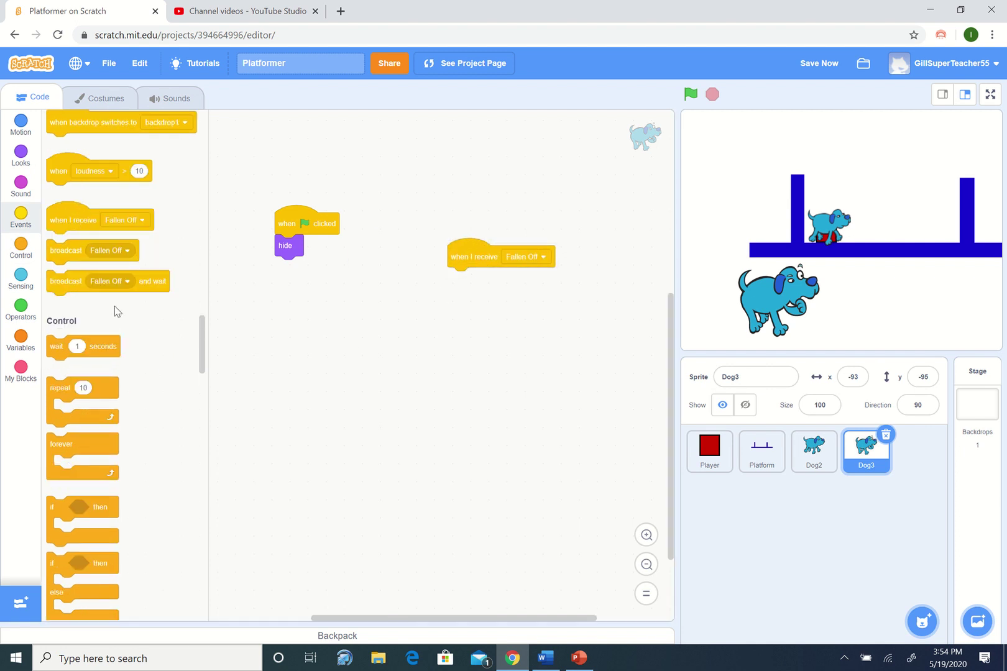
left_click(21, 155)
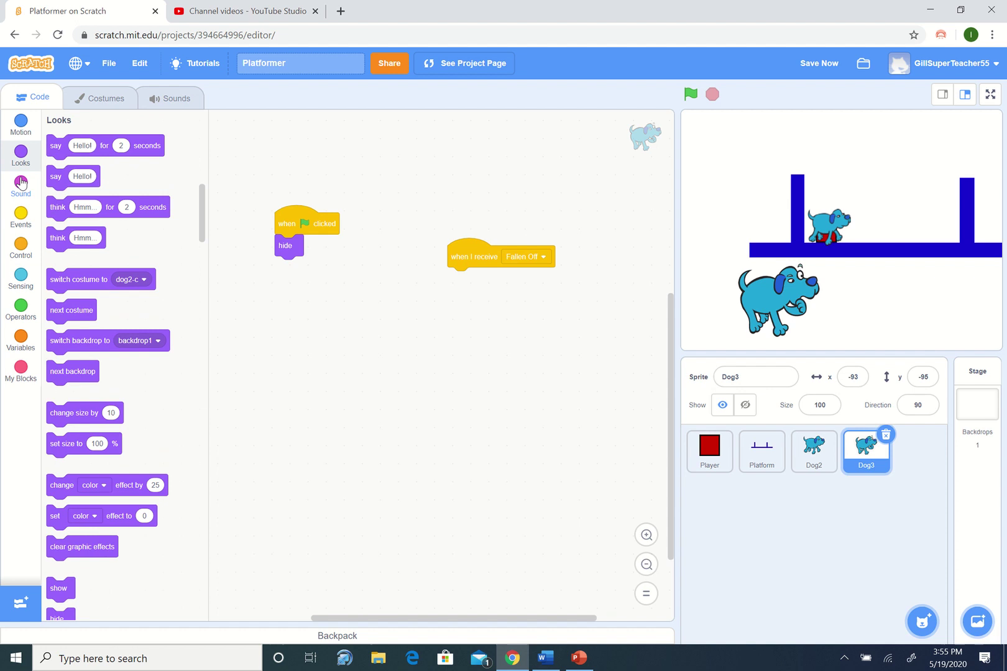
left_click(20, 185)
left_click(20, 124)
scroll(161, 267, "down", 5)
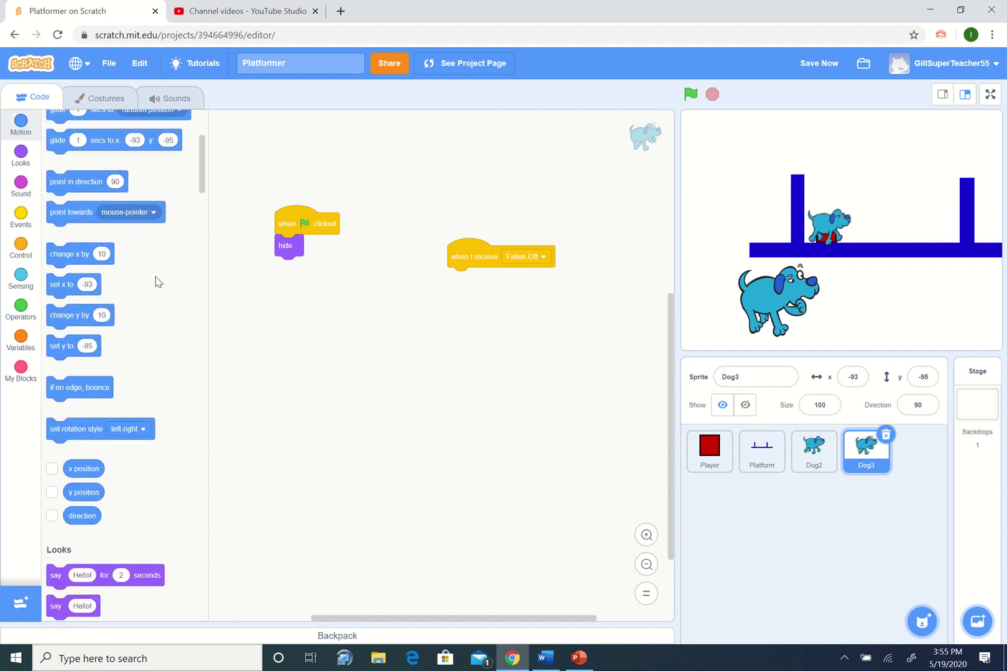
scroll(105, 214, "up", 3)
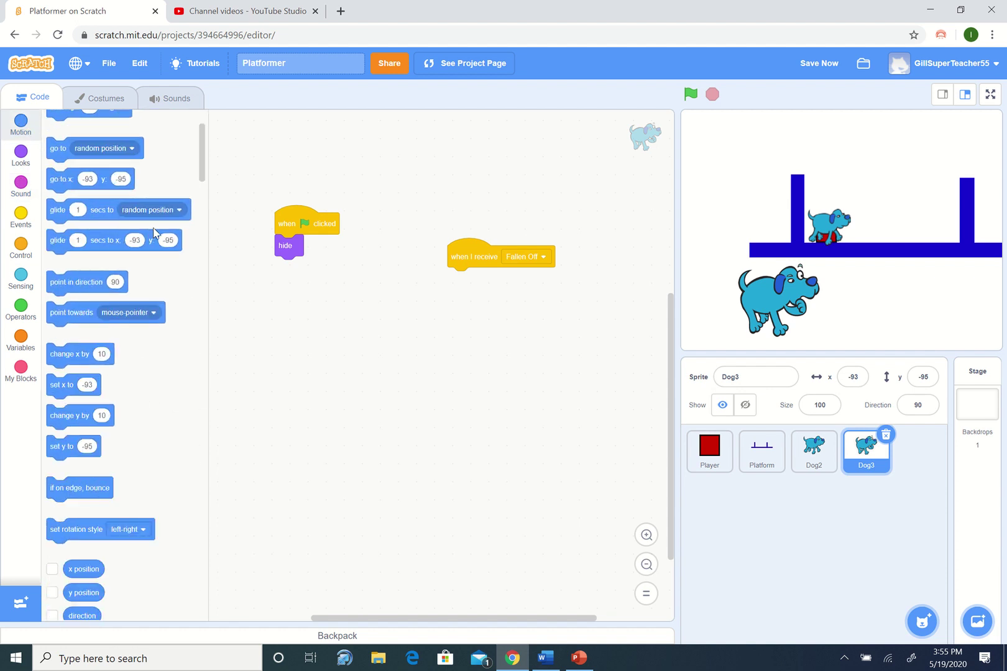
scroll(155, 232, "up", 3)
scroll(155, 231, "down", 3)
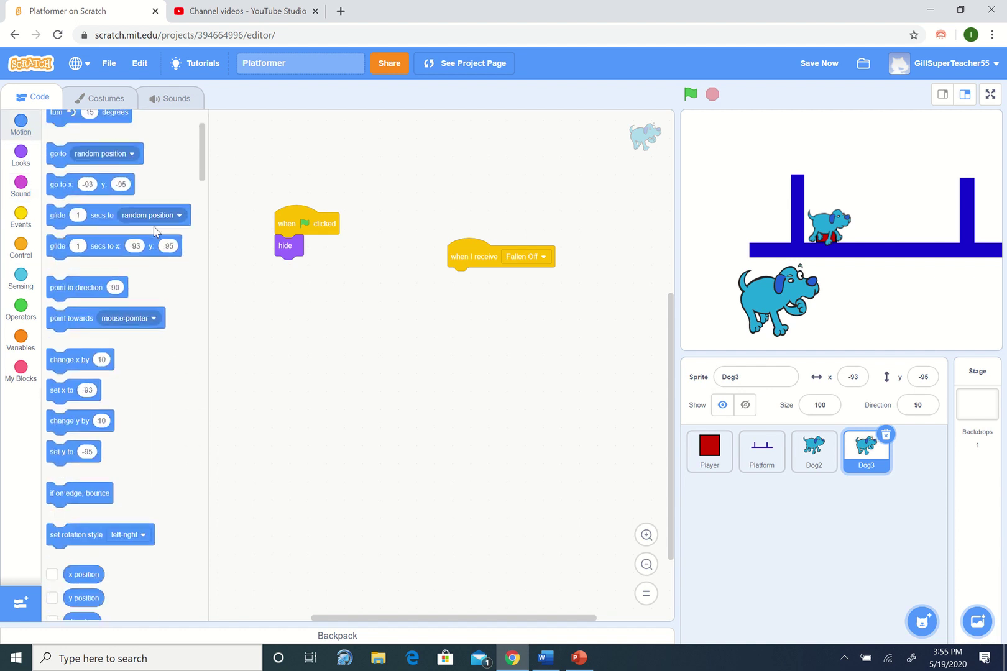
left_click_drag(99, 158, 500, 282)
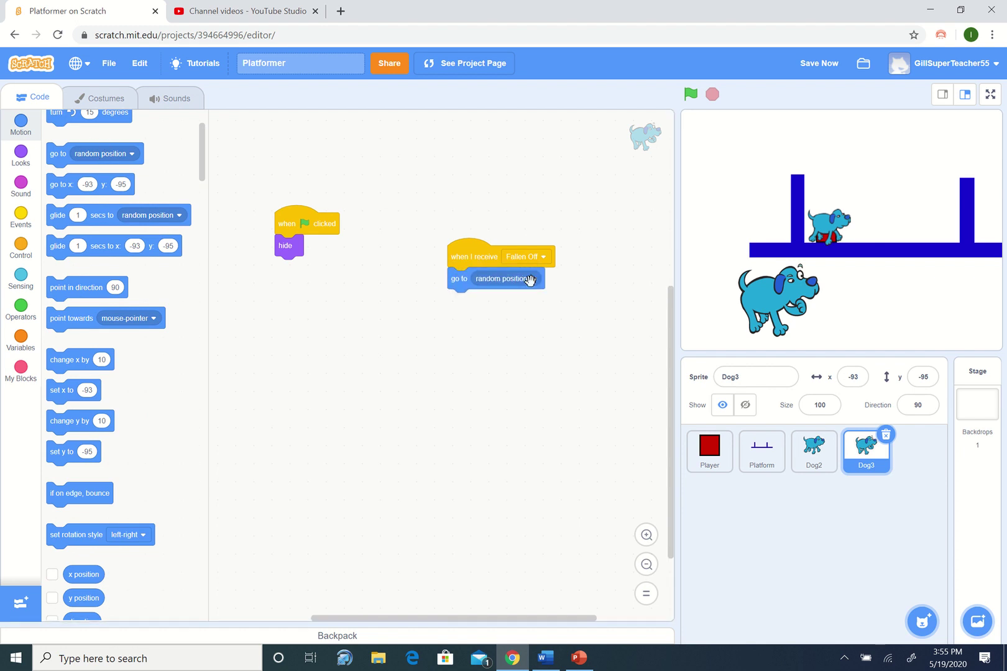
left_click(531, 279)
left_click(499, 360)
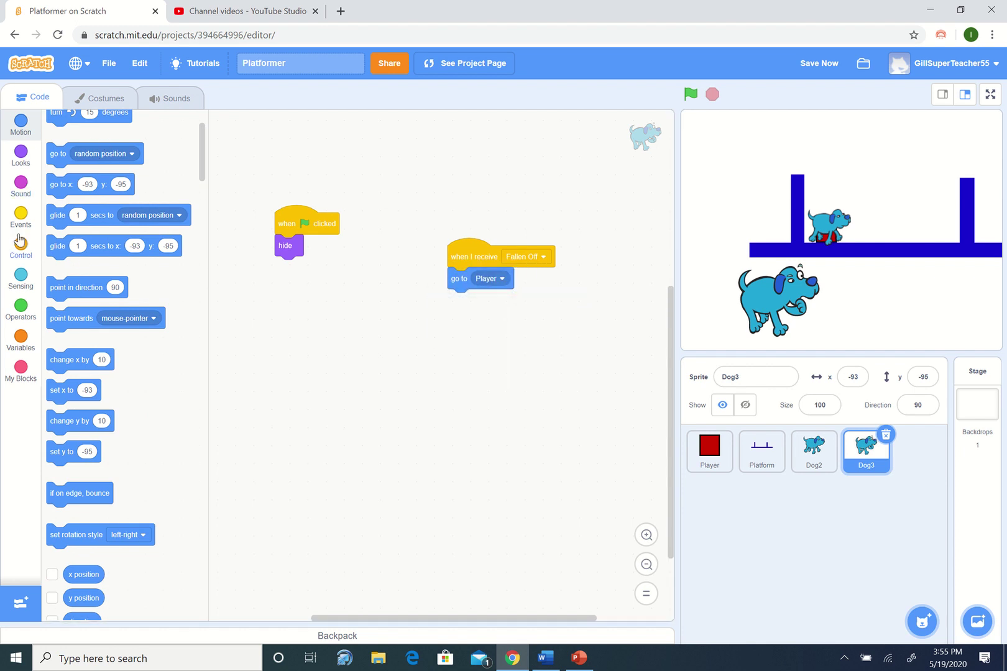
left_click(21, 155)
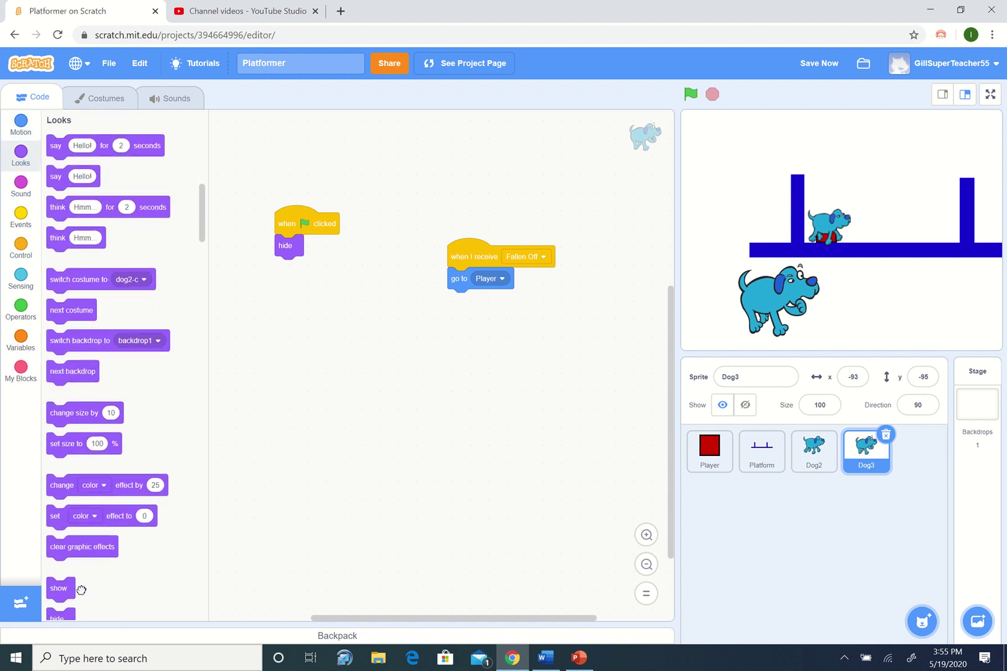
mouse_move(69, 588)
left_mouse_down()
mouse_move(470, 335)
mouse_move(459, 288)
left_mouse_up()
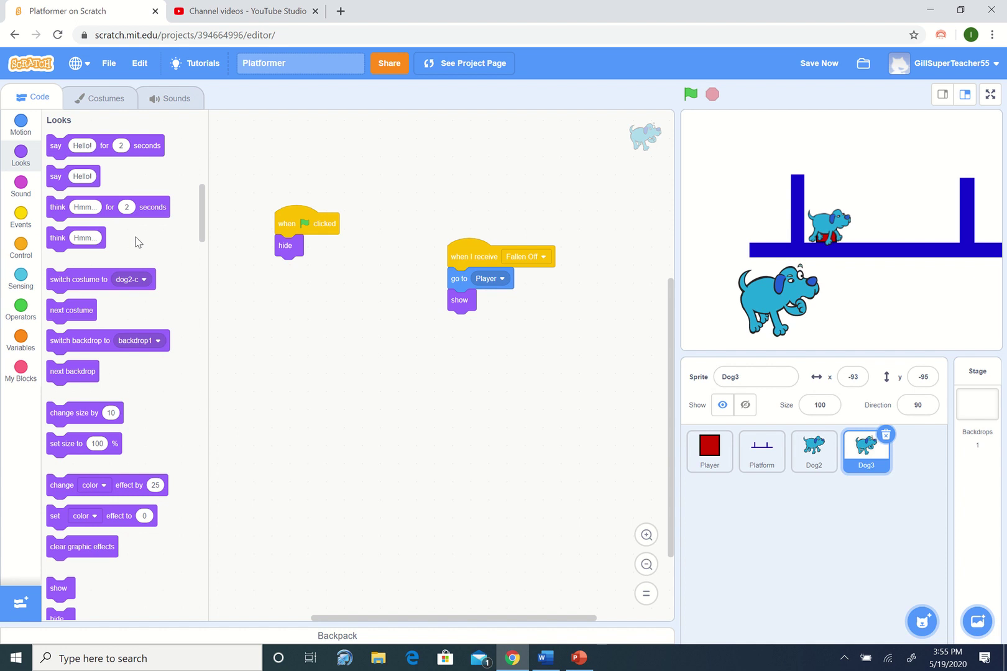
scroll(135, 241, "down", 2)
scroll(130, 244, "down", 2)
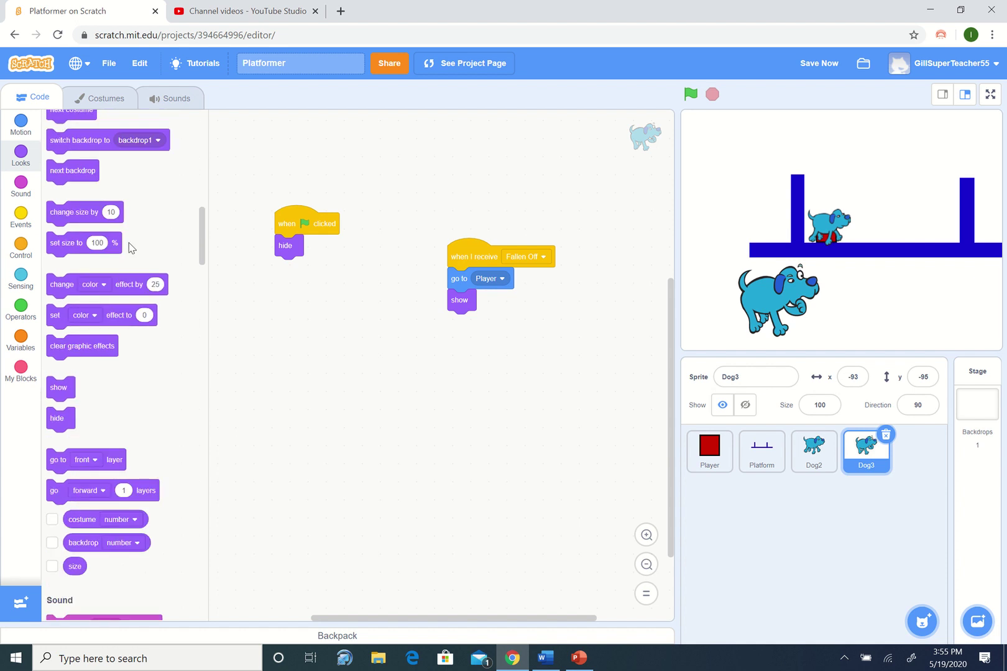
scroll(131, 248, "up", 3)
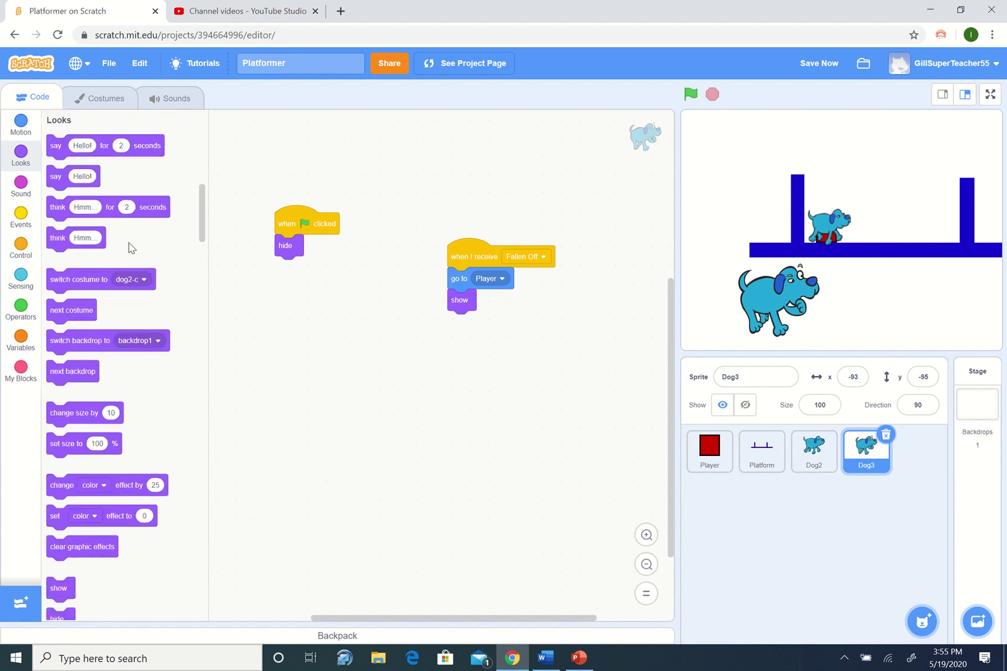
scroll(131, 247, "up", 3)
scroll(131, 247, "up", 2)
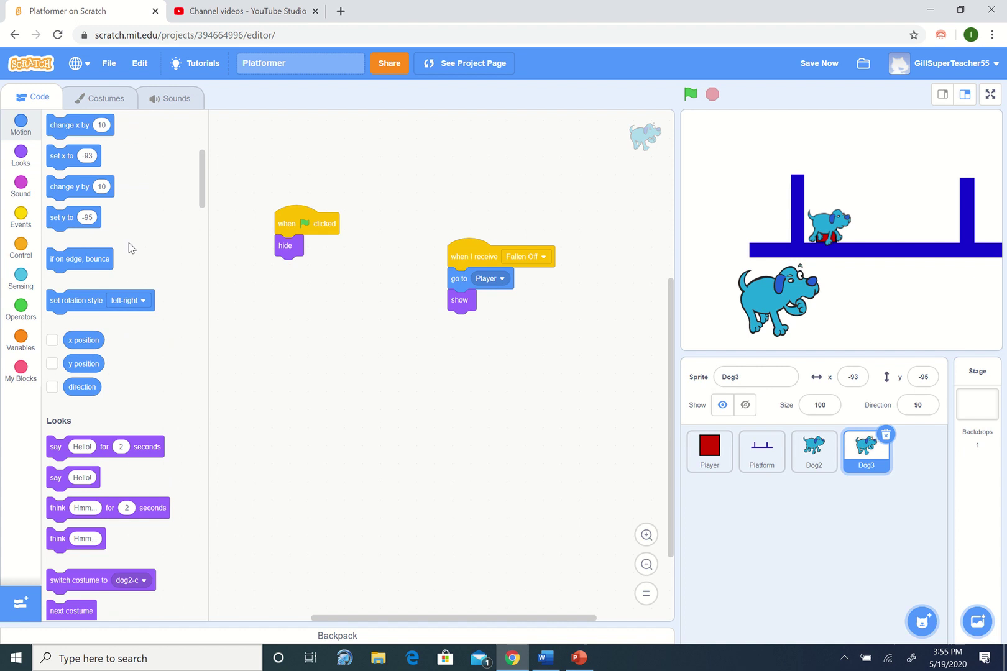
Add 'play sound dog1 until done' after show in Dog3's Fallen Off script and run the game.
left_click(20, 185)
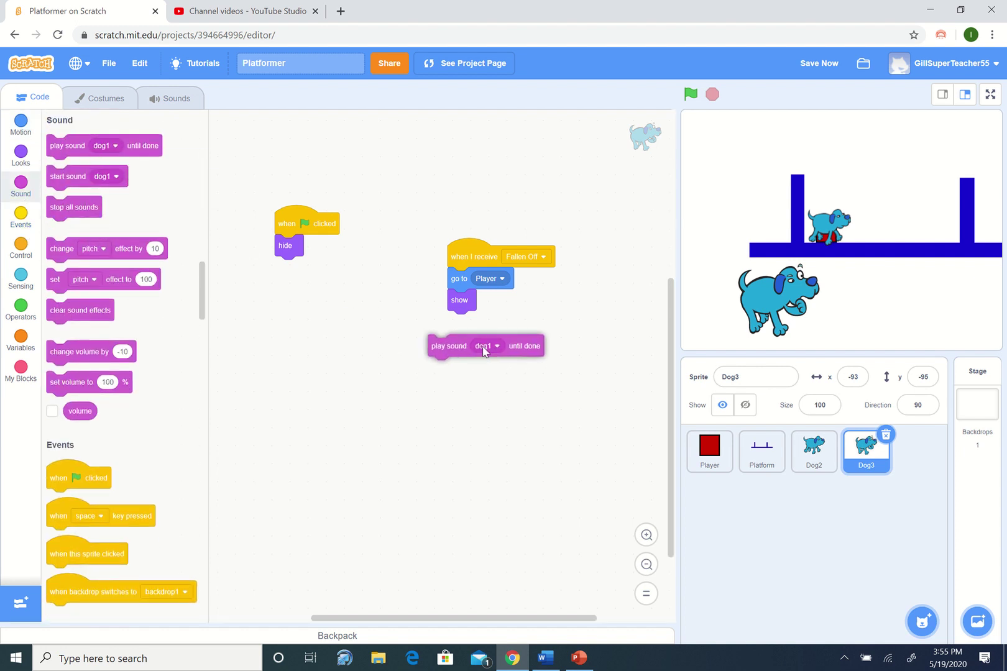
mouse_move(95, 151)
left_mouse_down()
mouse_move(489, 341)
mouse_move(506, 323)
left_mouse_up()
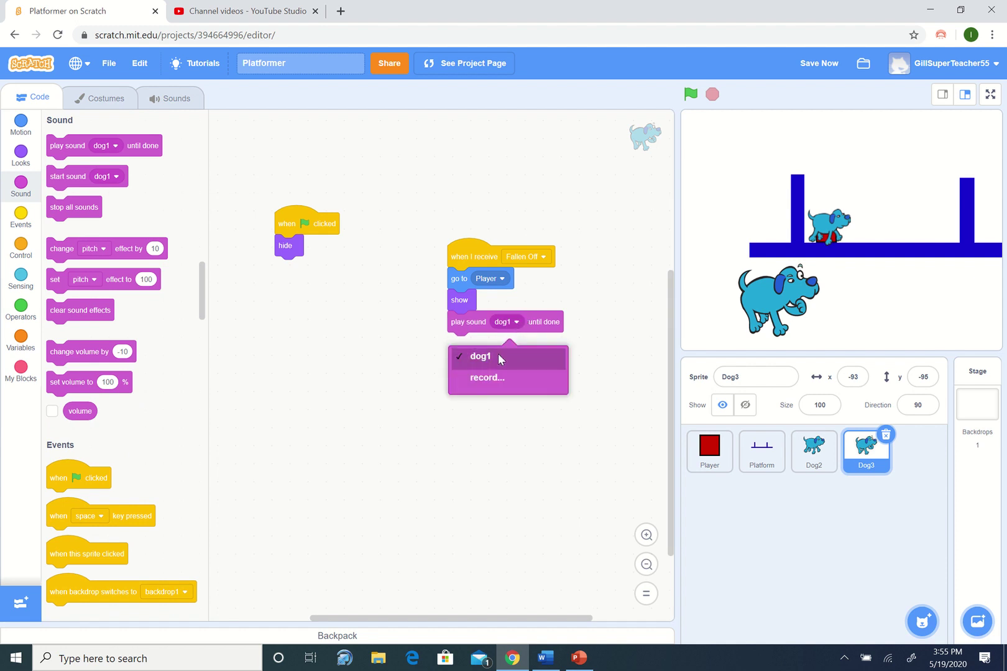
left_click(498, 354)
left_click(690, 95)
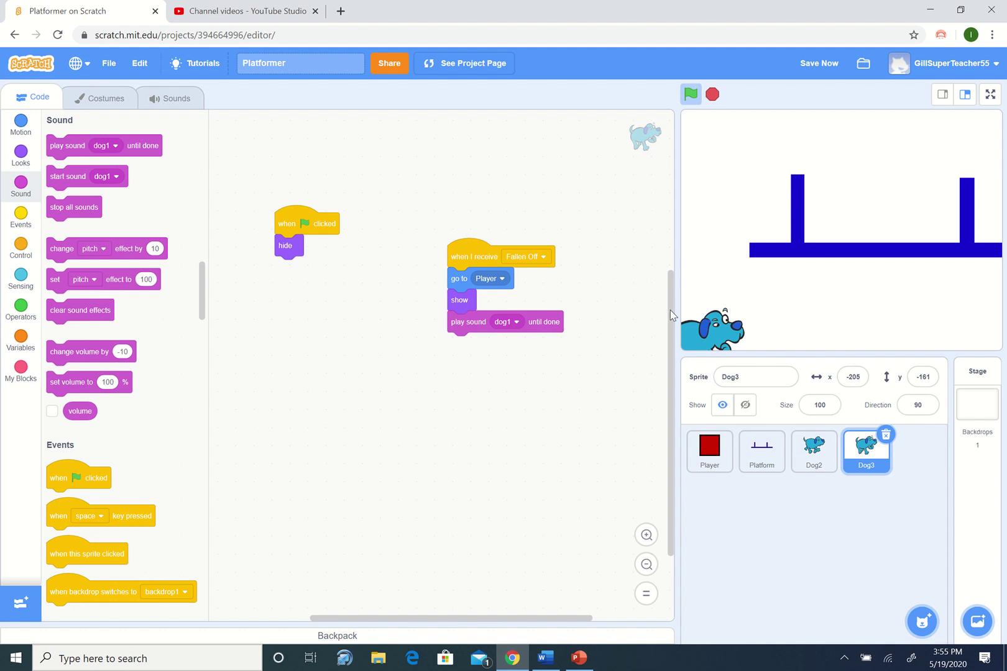
Stop the game, move the dog aside and put the player square back on the platform.
left_click(723, 463)
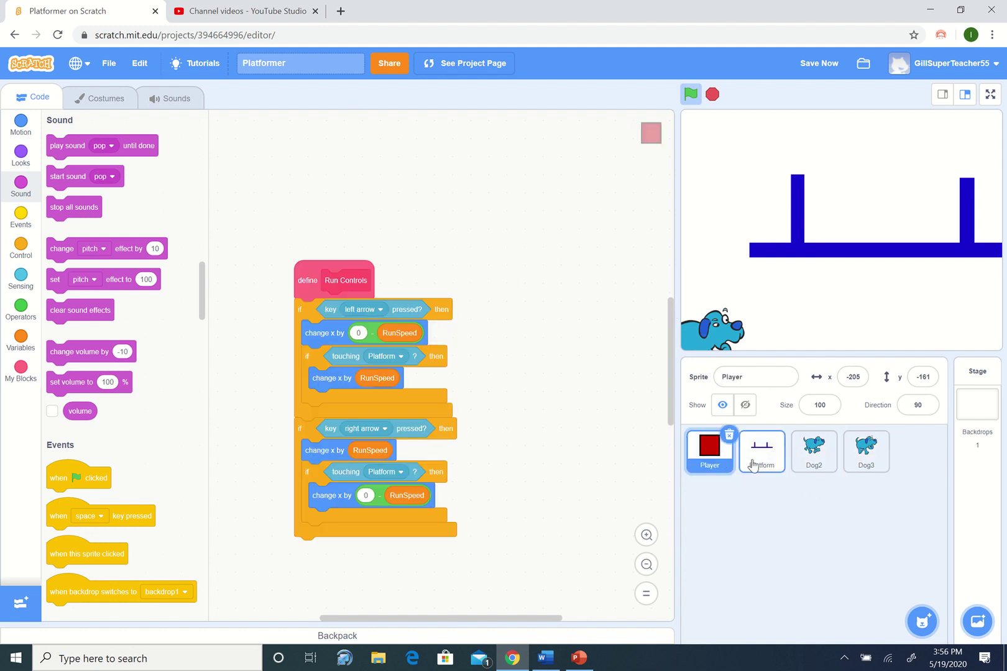
scroll(598, 374, "up", 5)
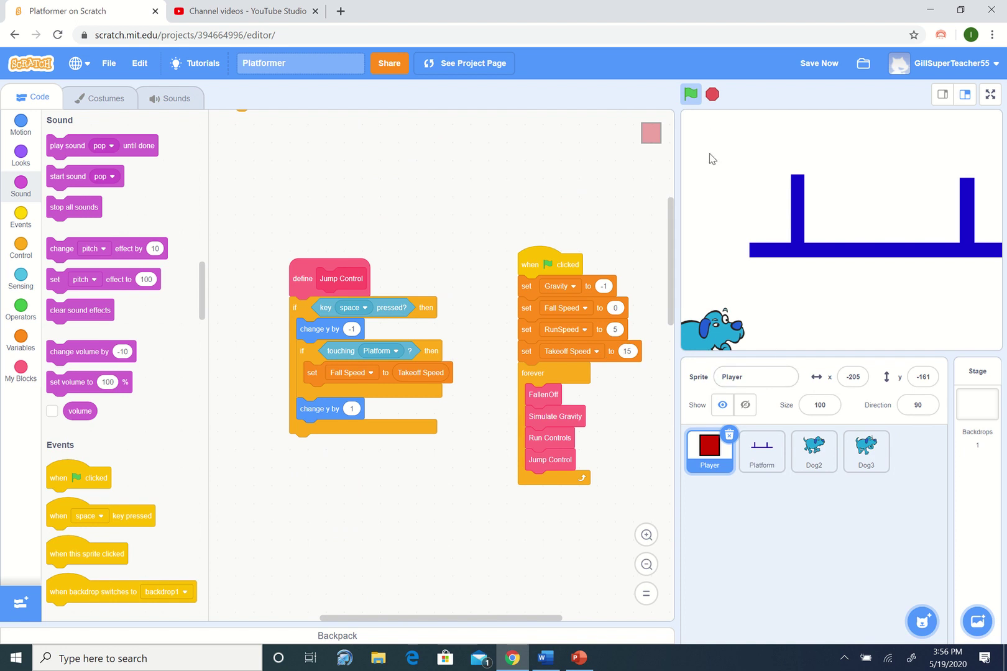
left_click(712, 94)
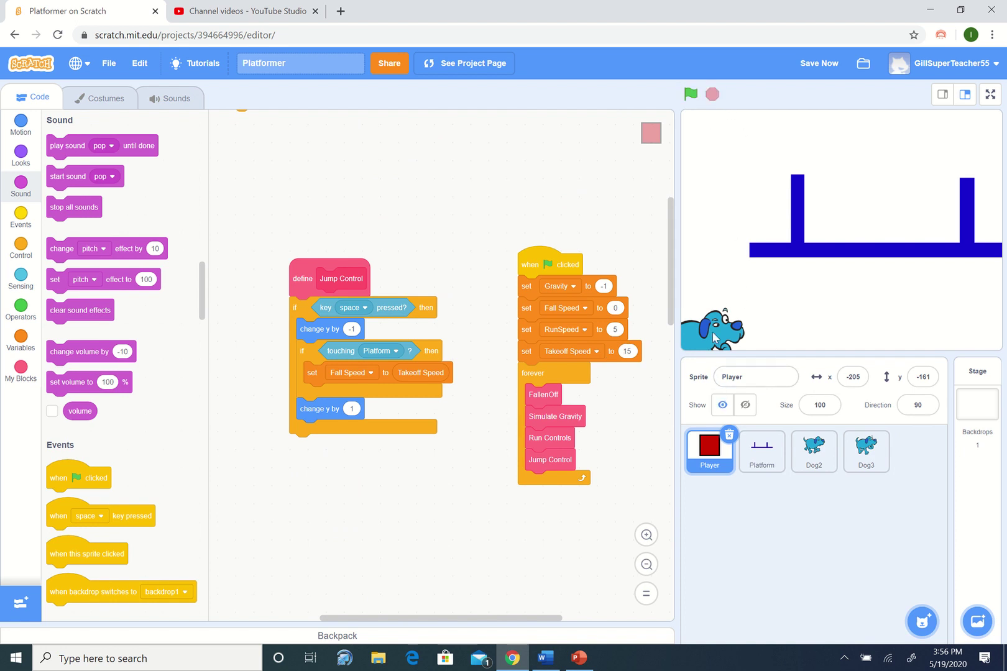
left_click_drag(732, 337, 785, 169)
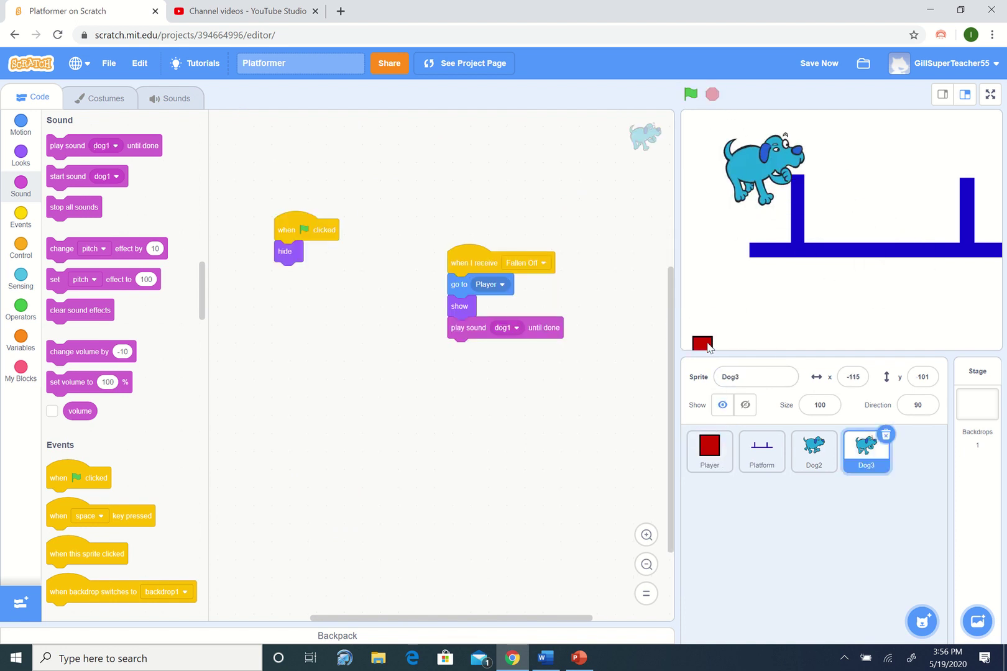
left_click_drag(702, 343, 866, 210)
left_click_drag(759, 177, 741, 283)
Restart the game and return to the Player sprite's scripts.
left_click(740, 283)
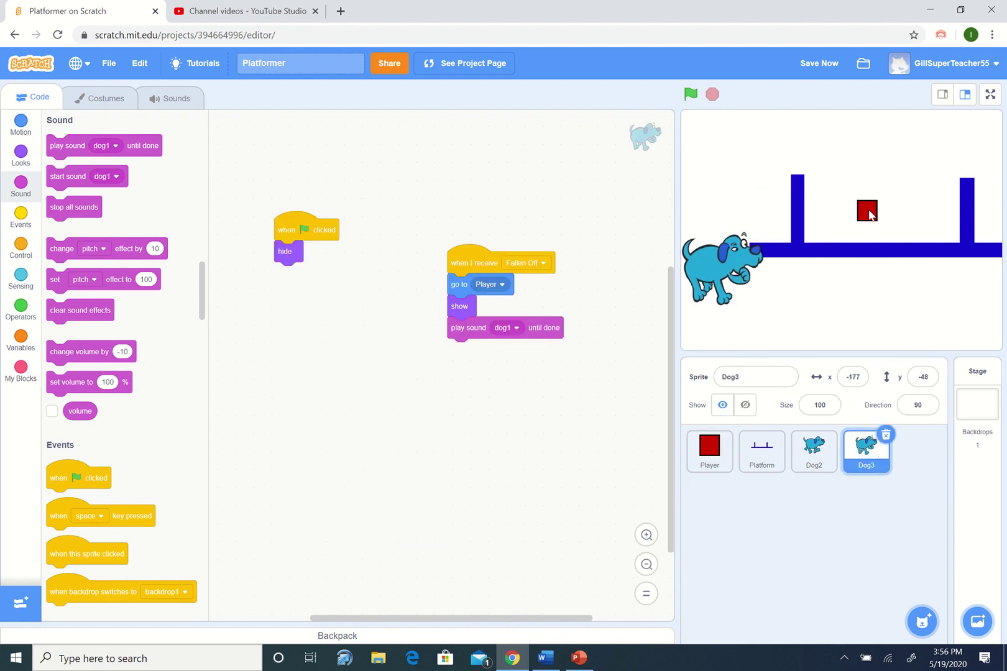
left_click(690, 95)
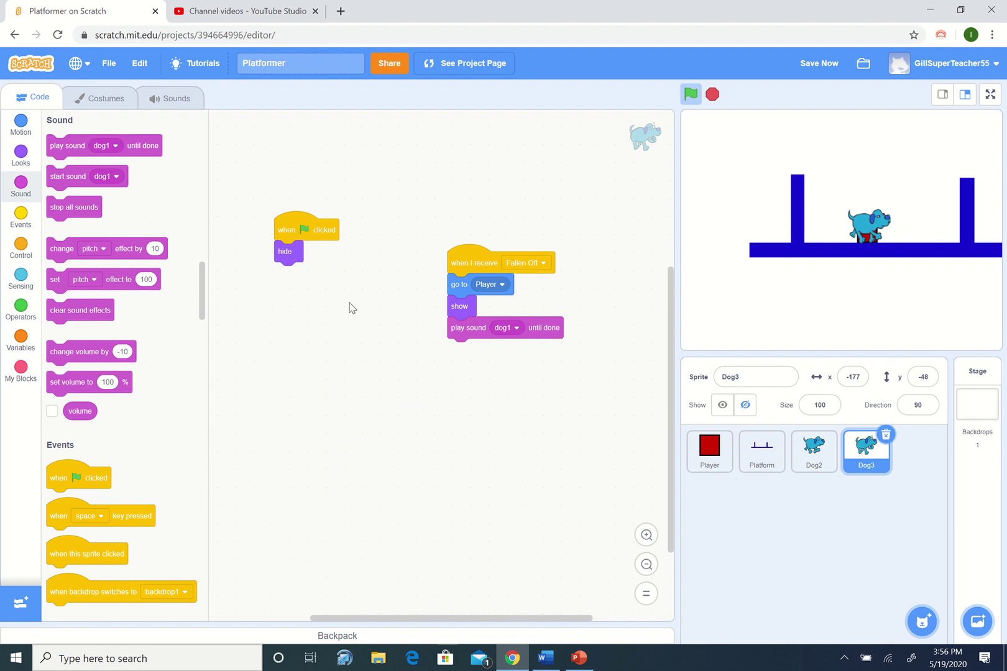
left_click(709, 450)
scroll(416, 326, "up", 4)
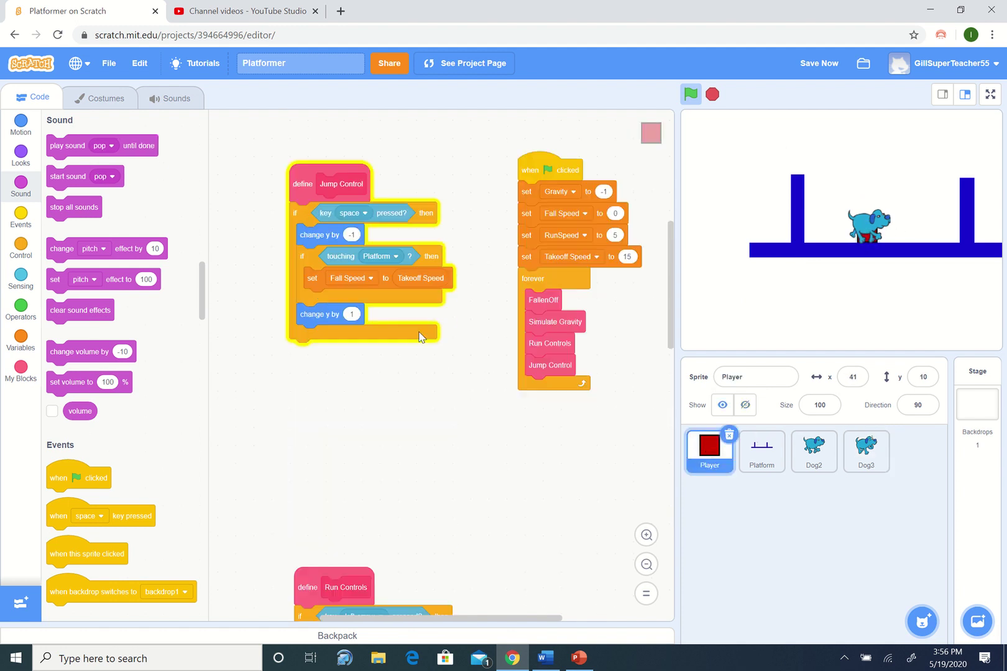
scroll(416, 326, "down", 4)
scroll(419, 336, "up", 6)
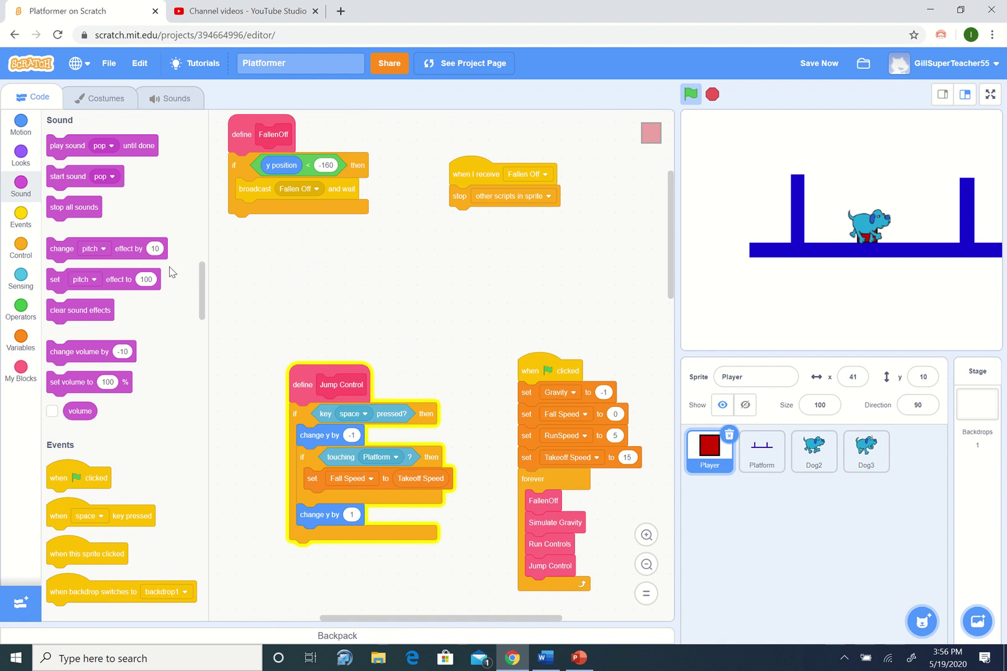
Start the Player's flag script with a ghost effect of 100 so it is invisible.
left_click(21, 154)
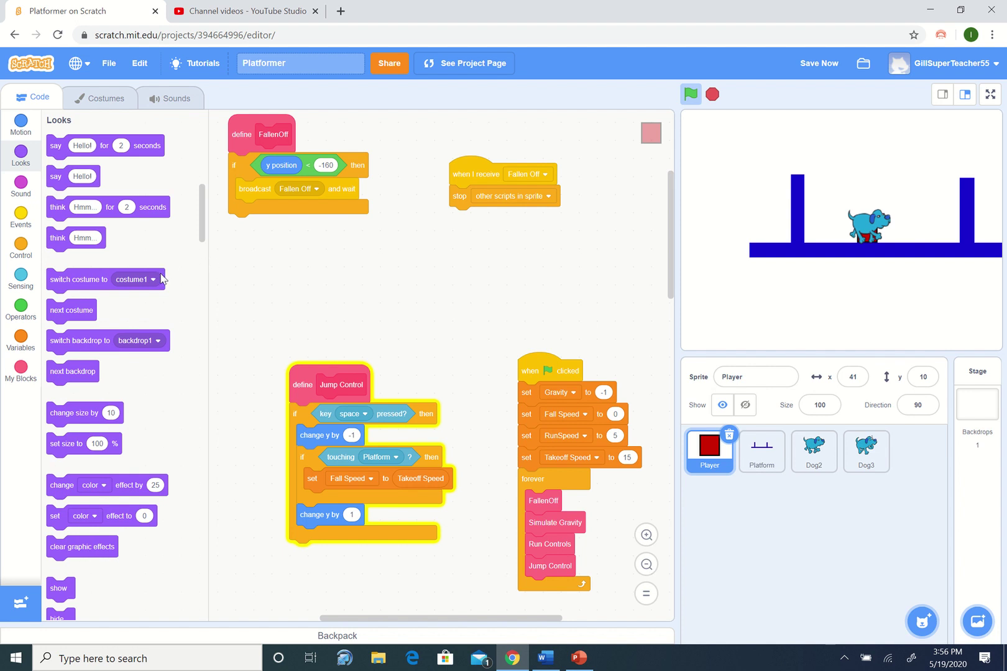
scroll(161, 272, "down", 3)
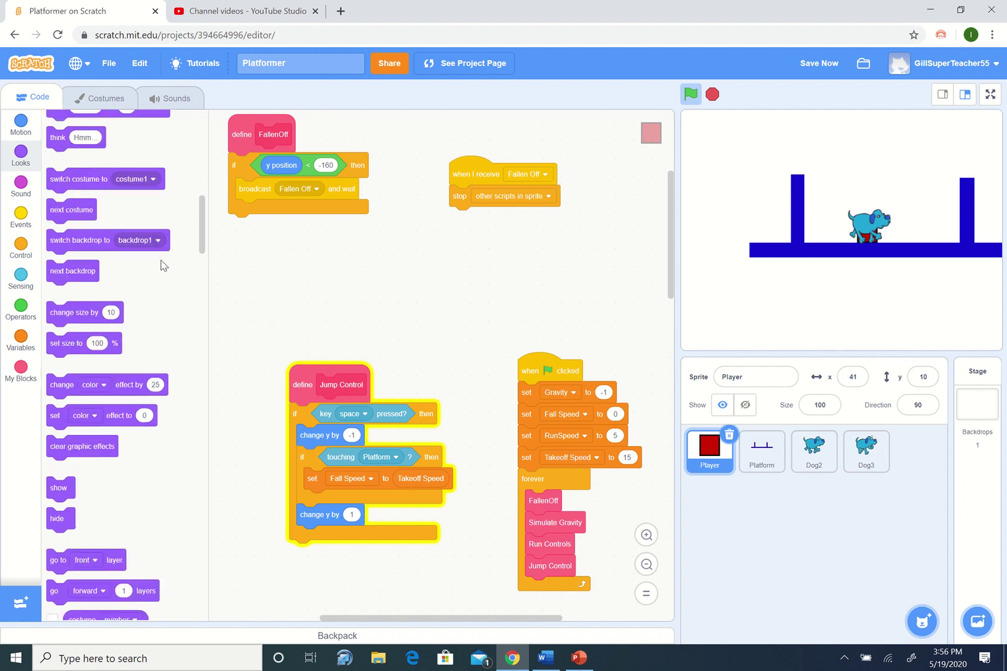
left_click(101, 389)
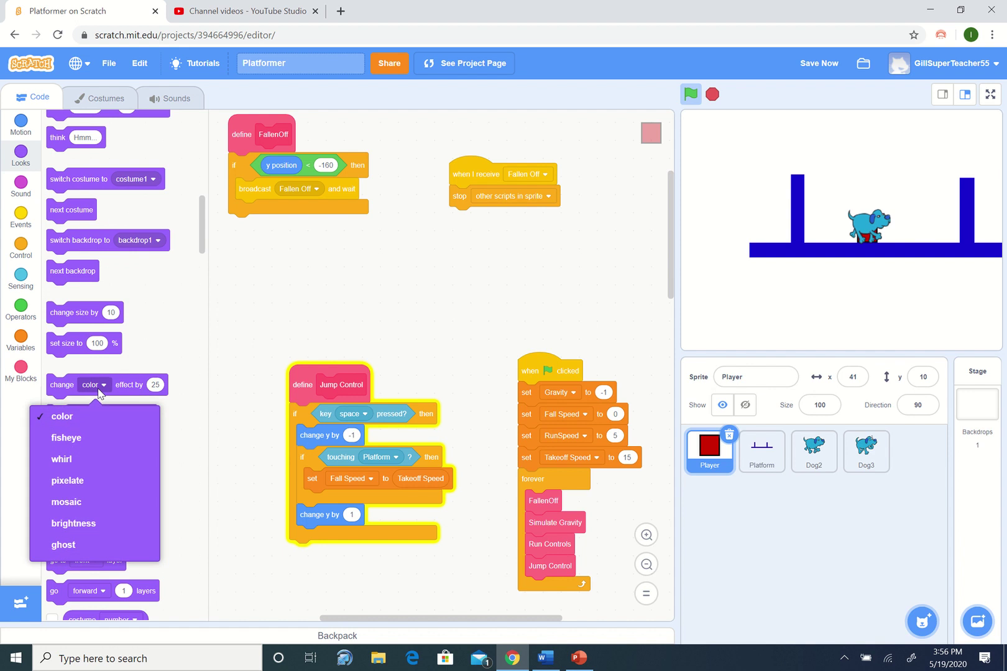
left_click(85, 545)
left_click_drag(59, 383, 544, 391)
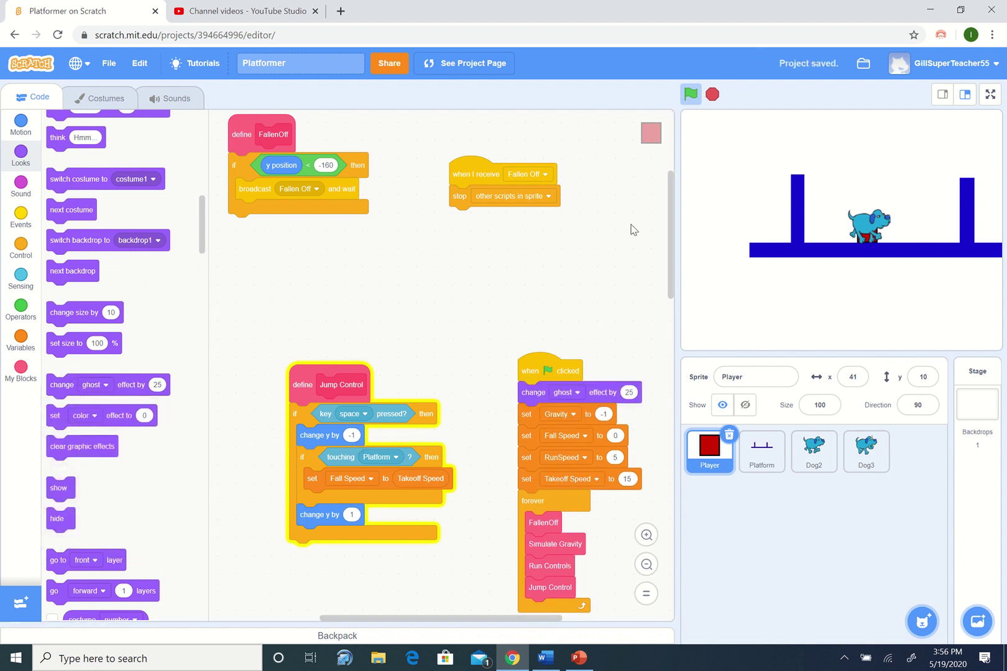
left_click(629, 392)
type("100")
left_click(712, 94)
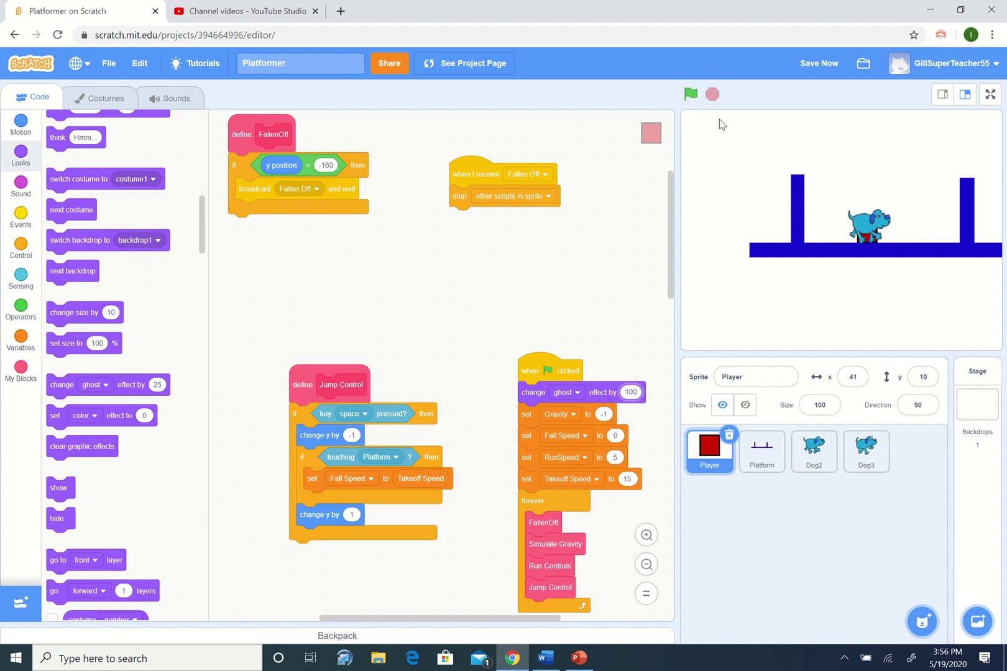
Run the game and move and jump the invisible player until it falls off the left end.
left_click(690, 94)
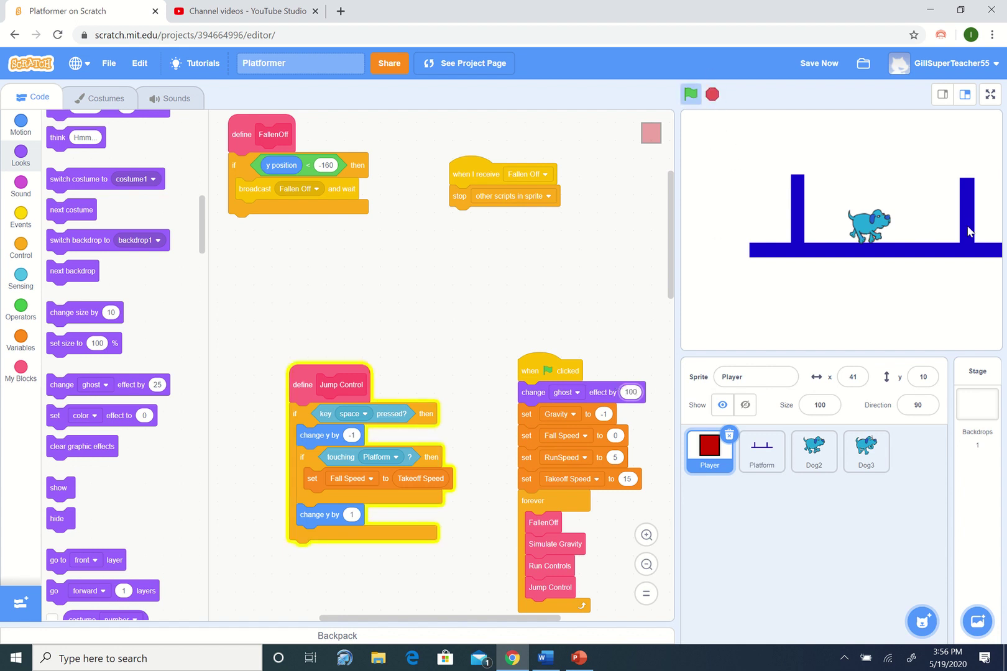
key("Left")
key("Right")
key("space")
key("Left")
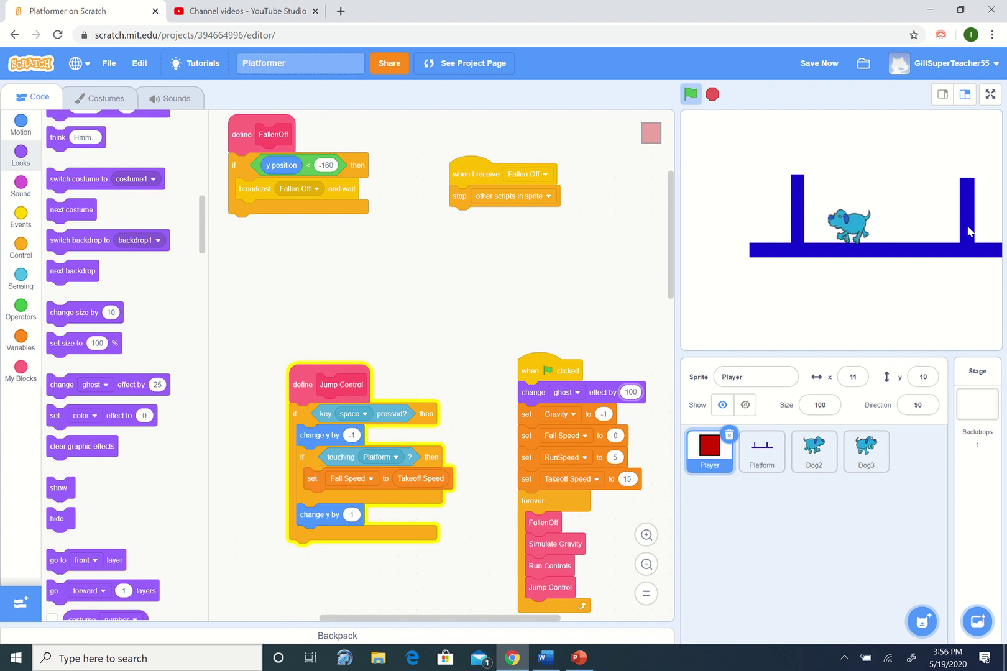
key("space")
key("Left")
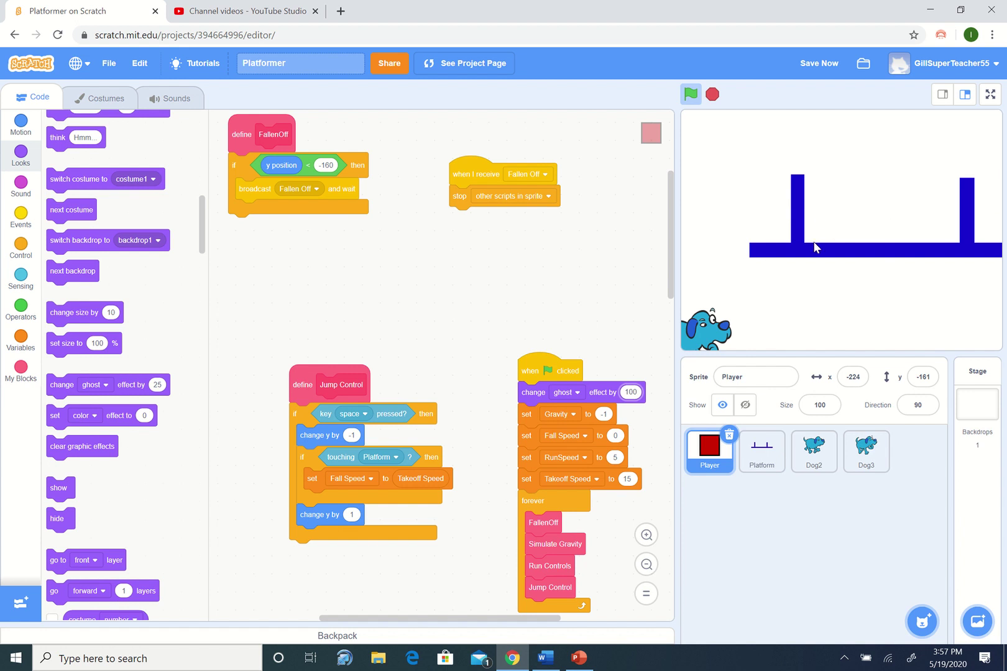
Shift the Platform sprite left on the stage to about x -1, y -25.
left_click_drag(769, 250, 716, 246)
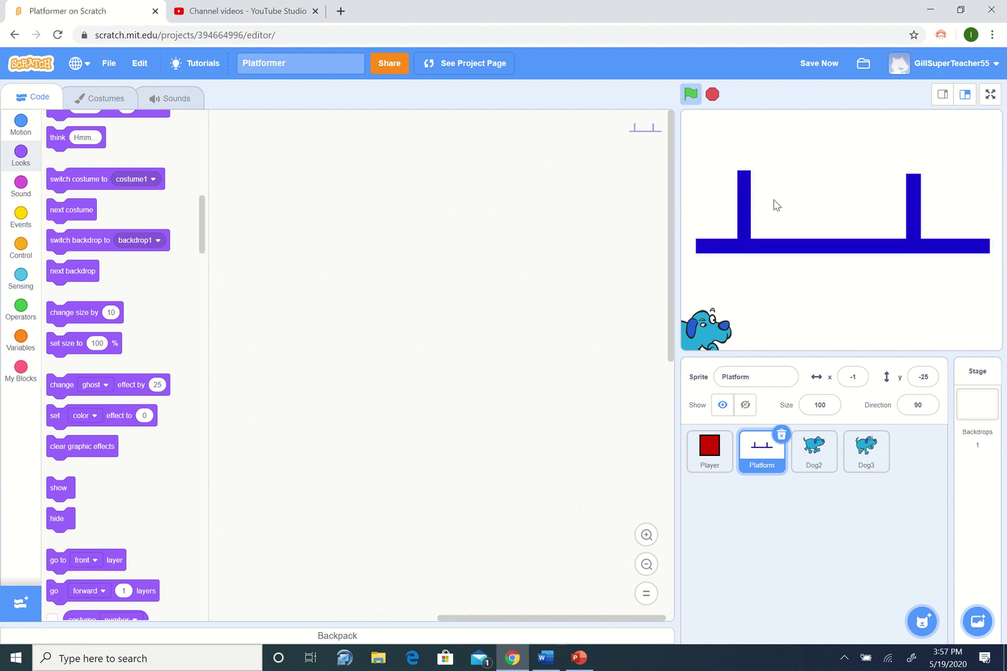
Switch to the Platform sprite's costume1 (440 x 125) for editing.
left_click(90, 99)
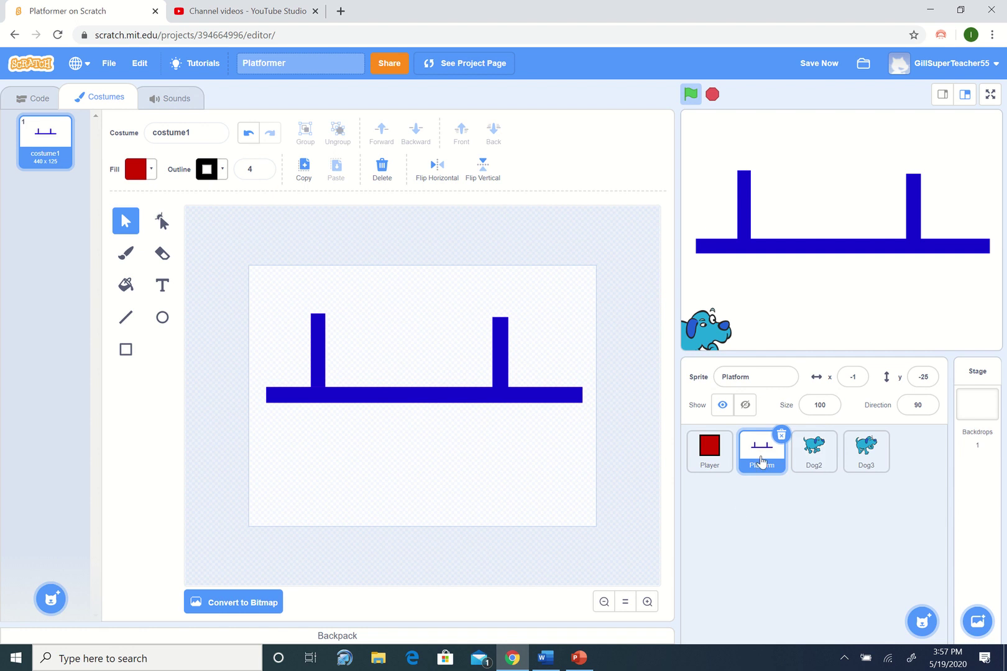